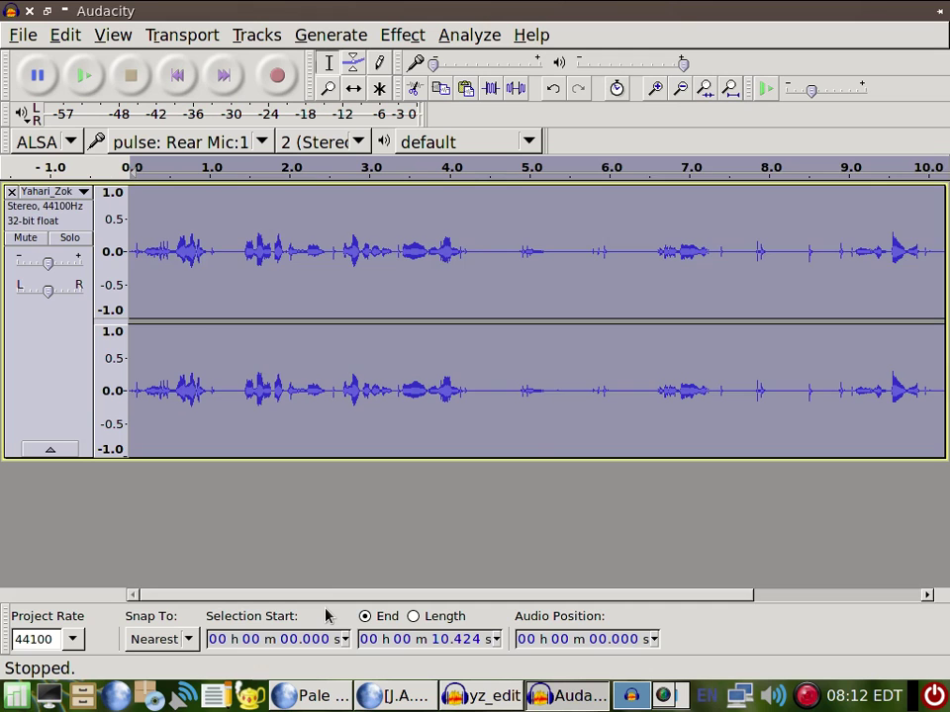
- Split the stereo voice track into separate left and right channel tracks
key(ctrl+3)
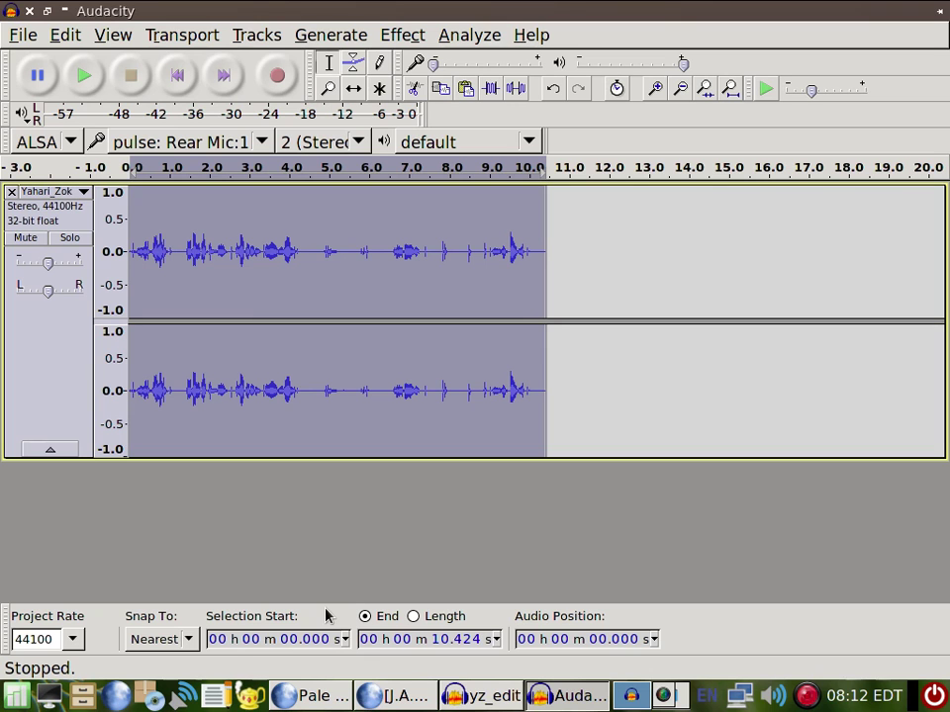
click(78, 192)
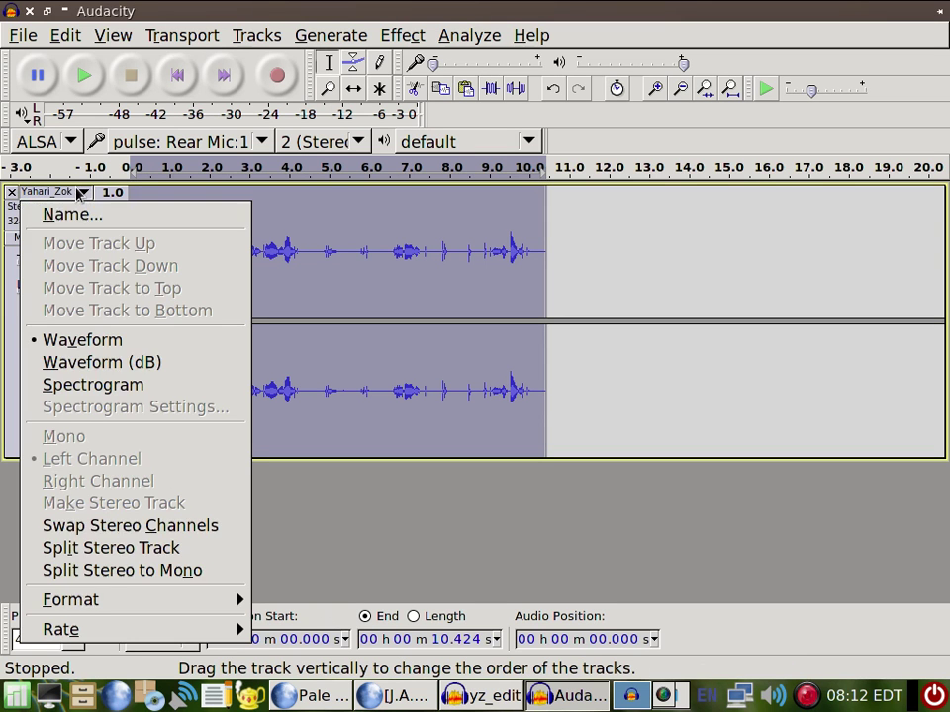
click(71, 558)
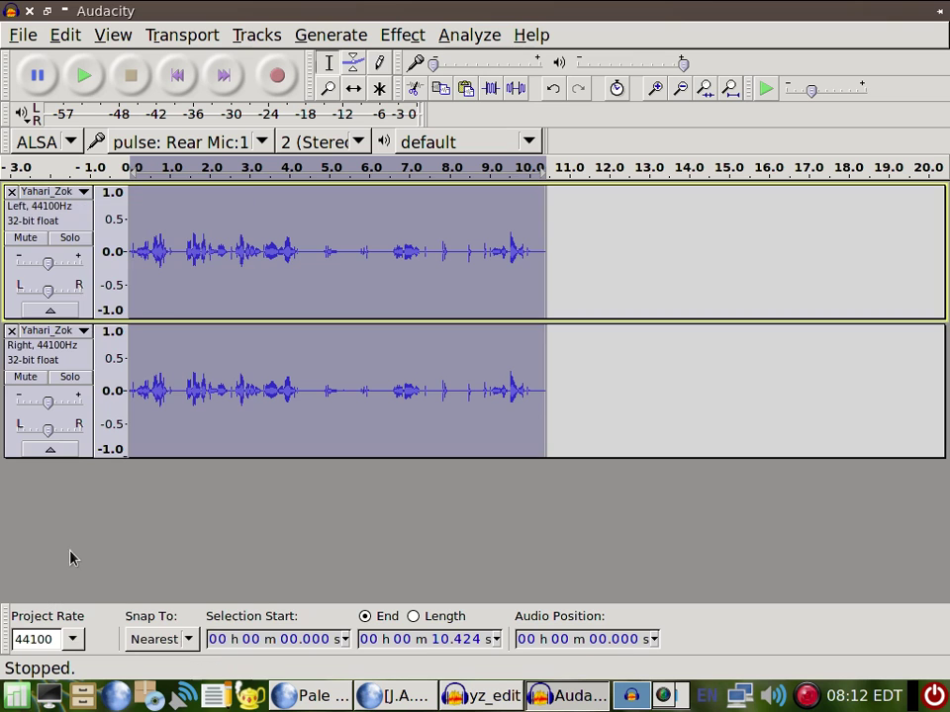
- Replace the whole right-channel track with generated white noise at amplitude 0.2, previewing the noise before generating it
click(154, 341)
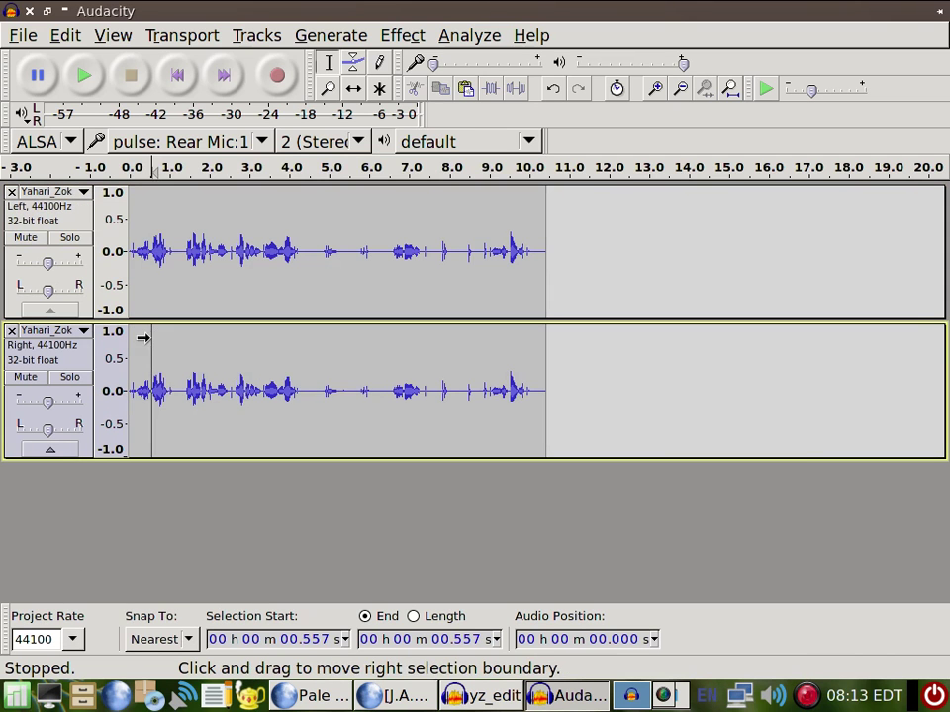
double_click(170, 347)
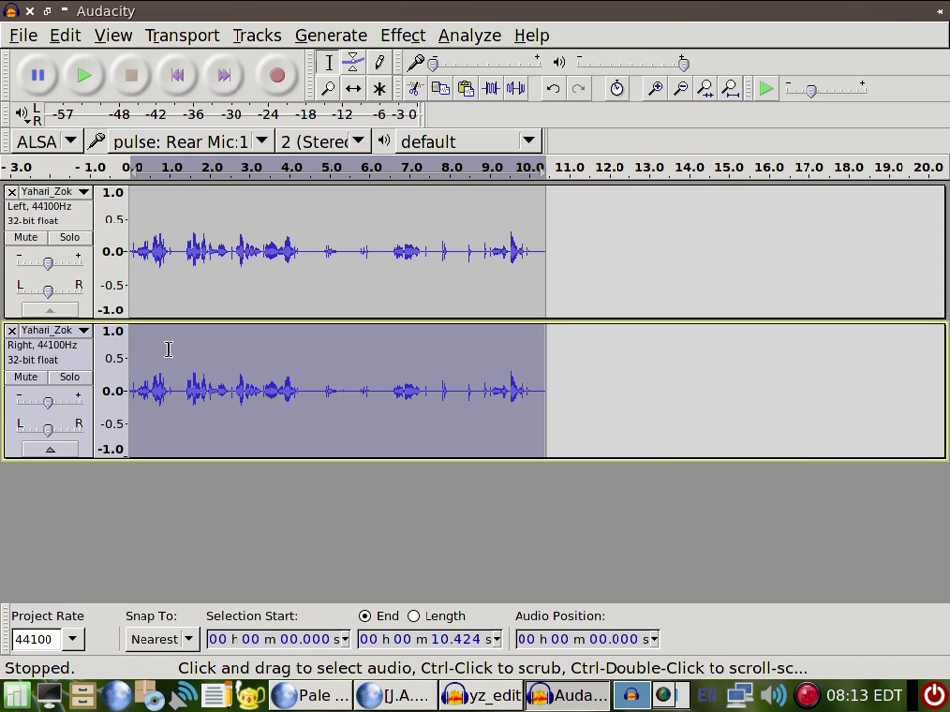
key(alt+g)
key(Down)
key(Down)
key(Down)
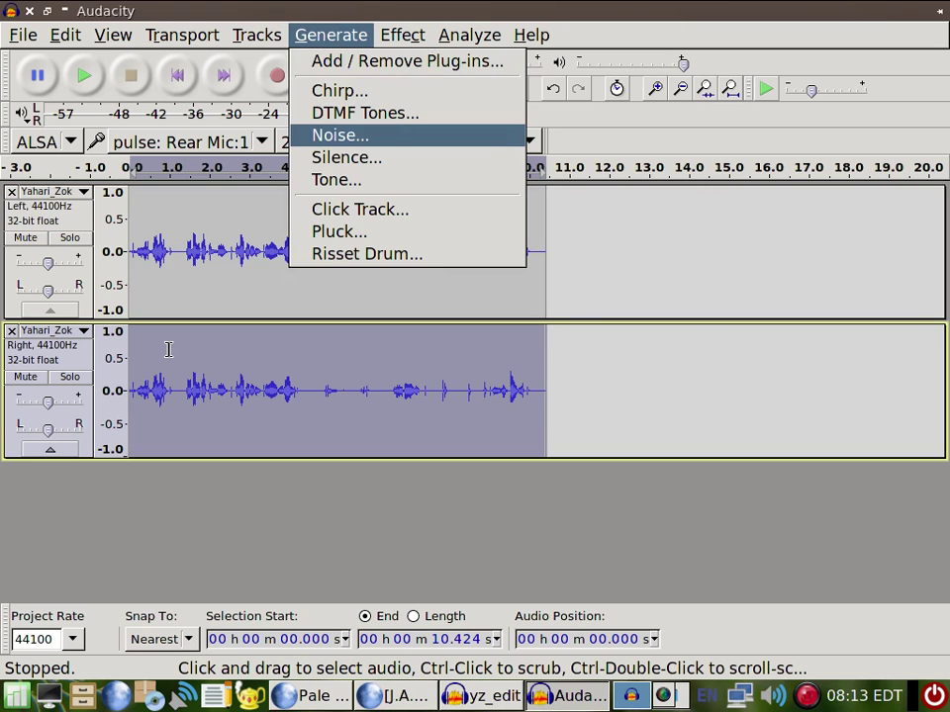
key(Return)
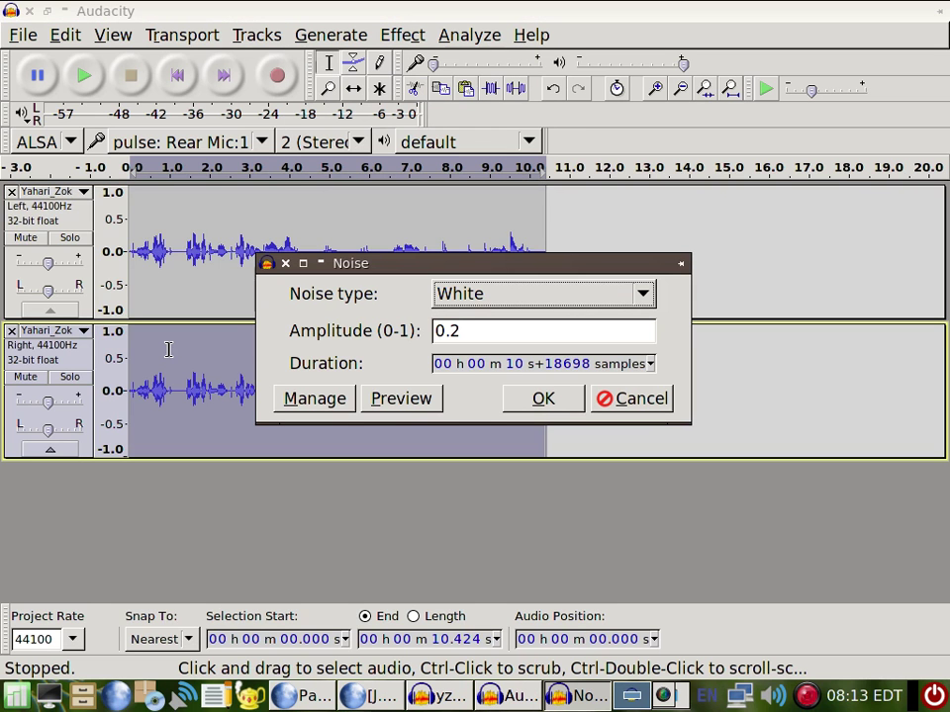
key(Tab)
key(Tab)
key(Tab)
key(Tab)
key(space)
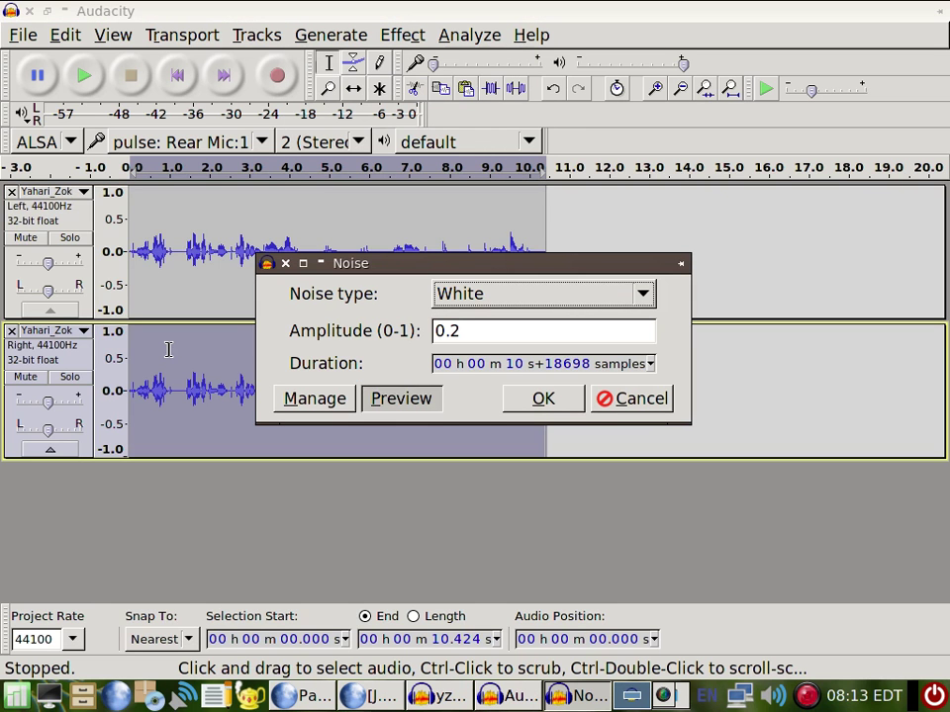
key(Escape)
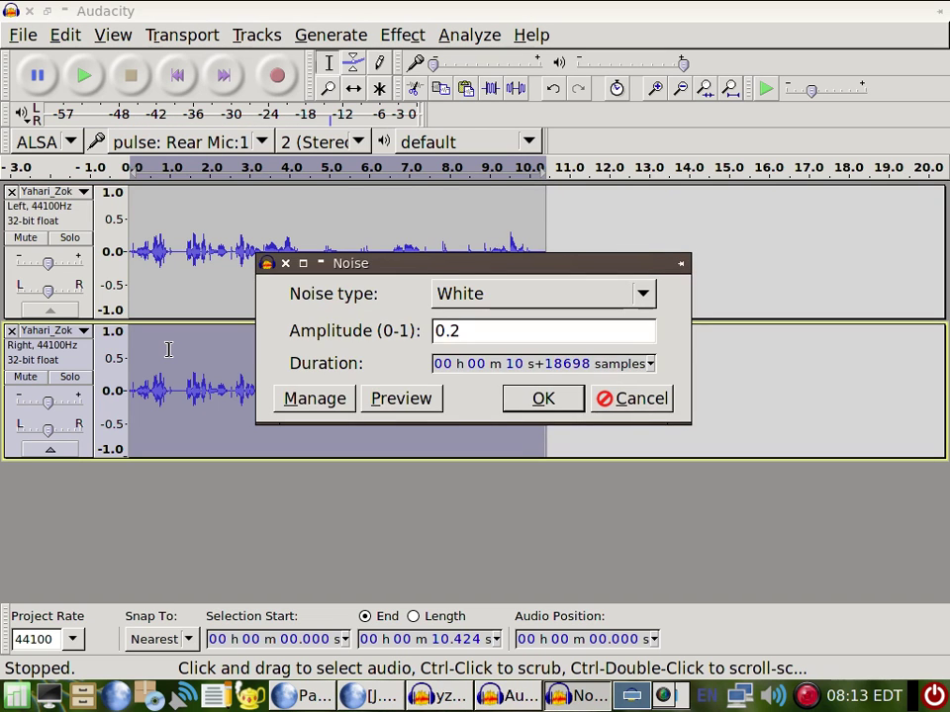
key(Return)
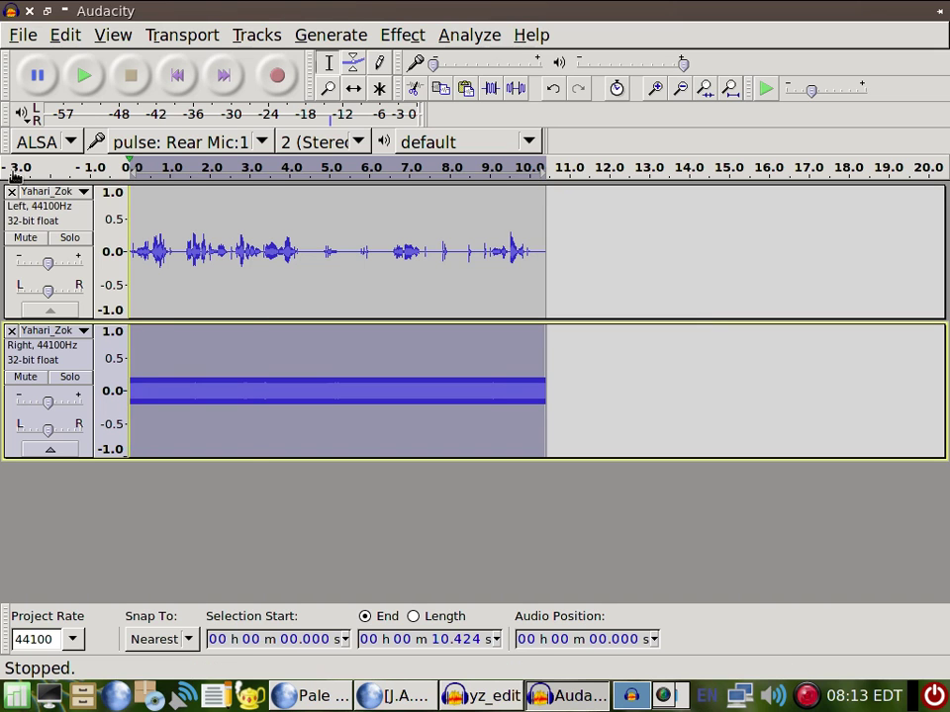
- Join the voice track and the noise track below it into one stereo track
click(60, 194)
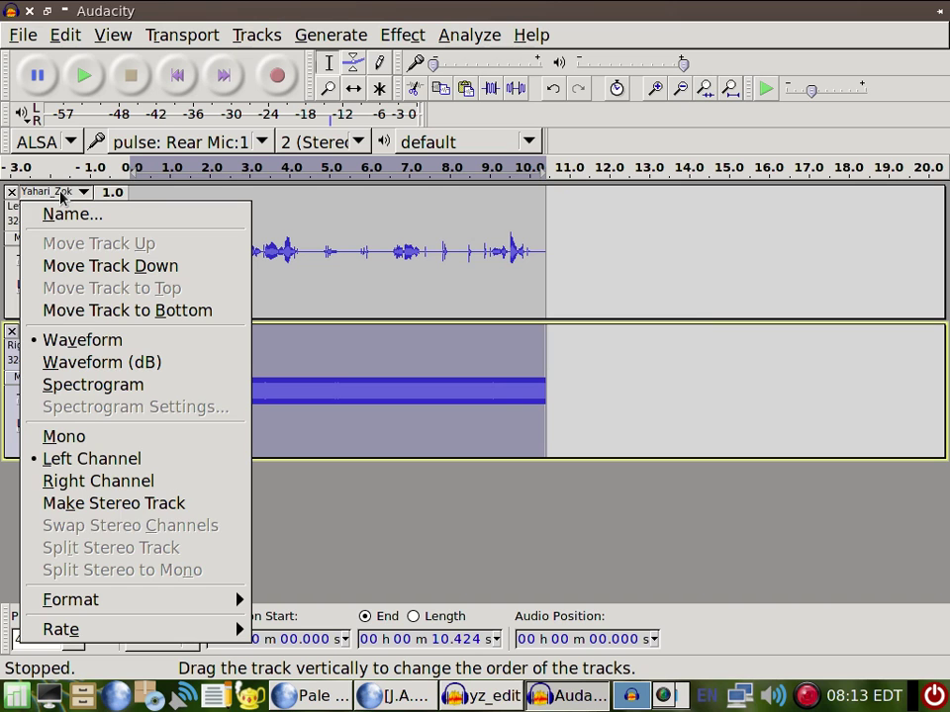
key(k)
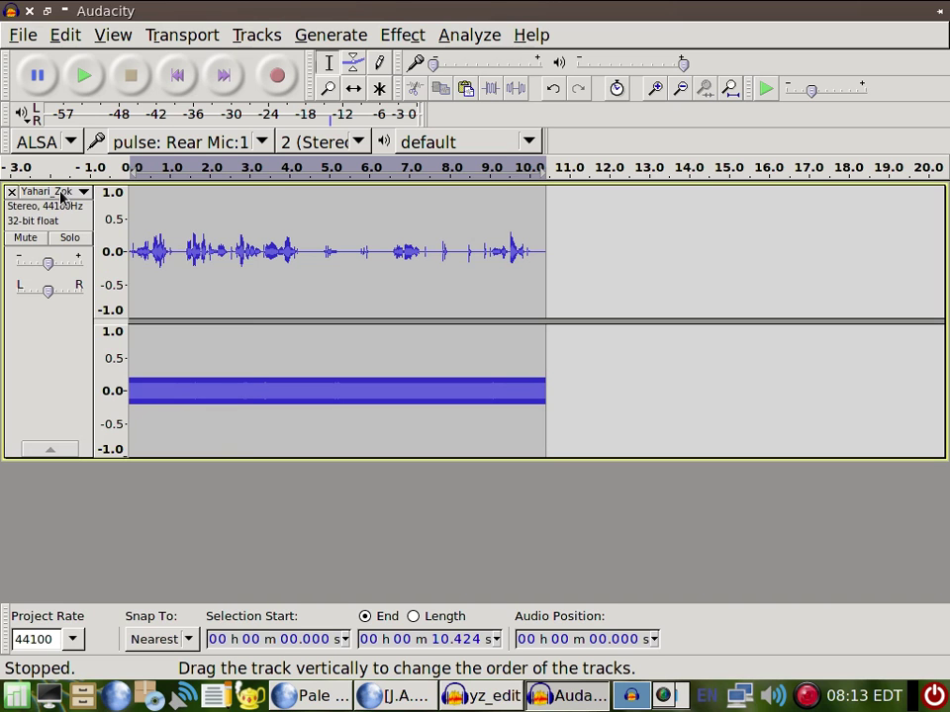
click(60, 195)
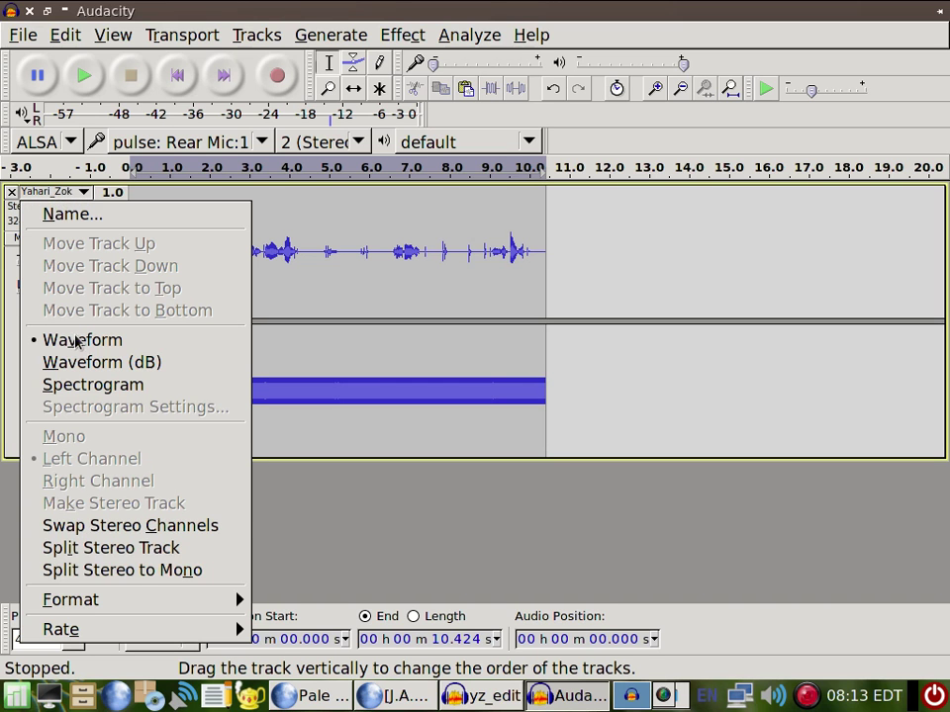
click(402, 36)
click(66, 35)
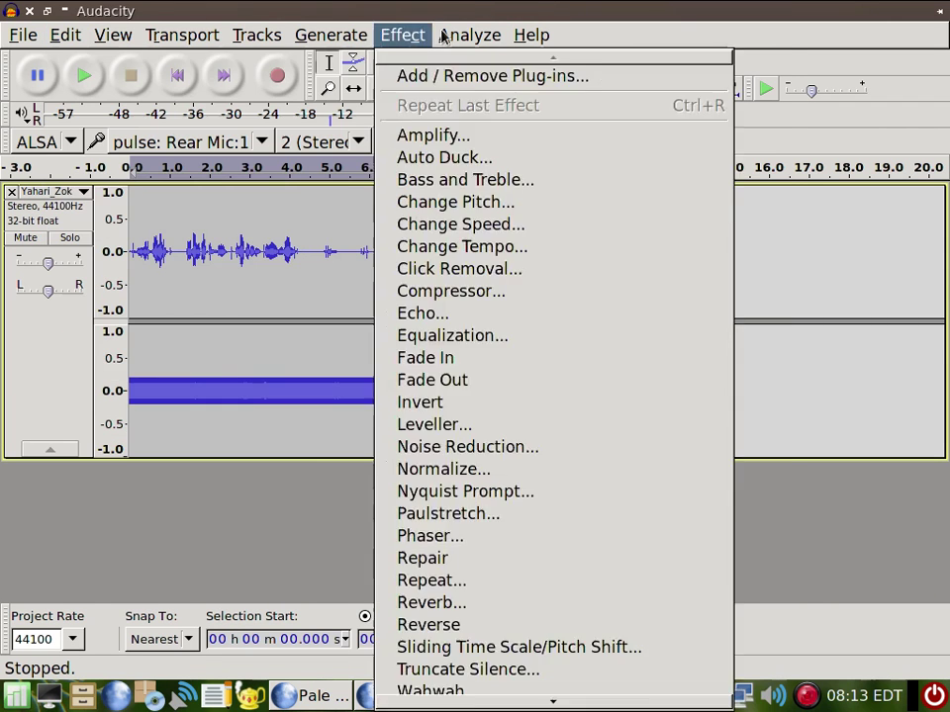
mouse_move(406, 35)
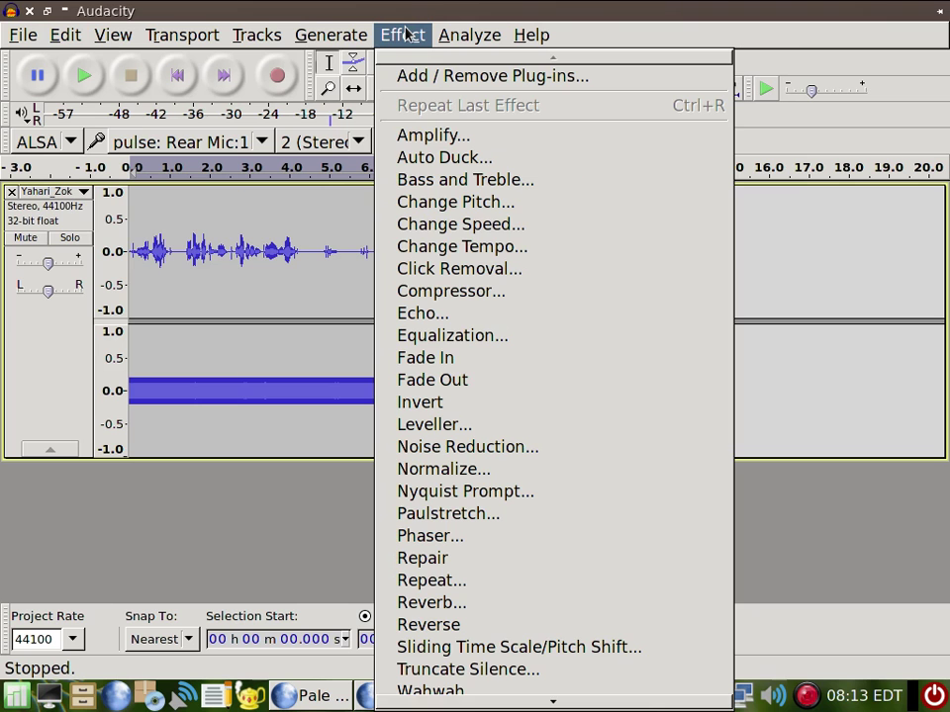
click(405, 34)
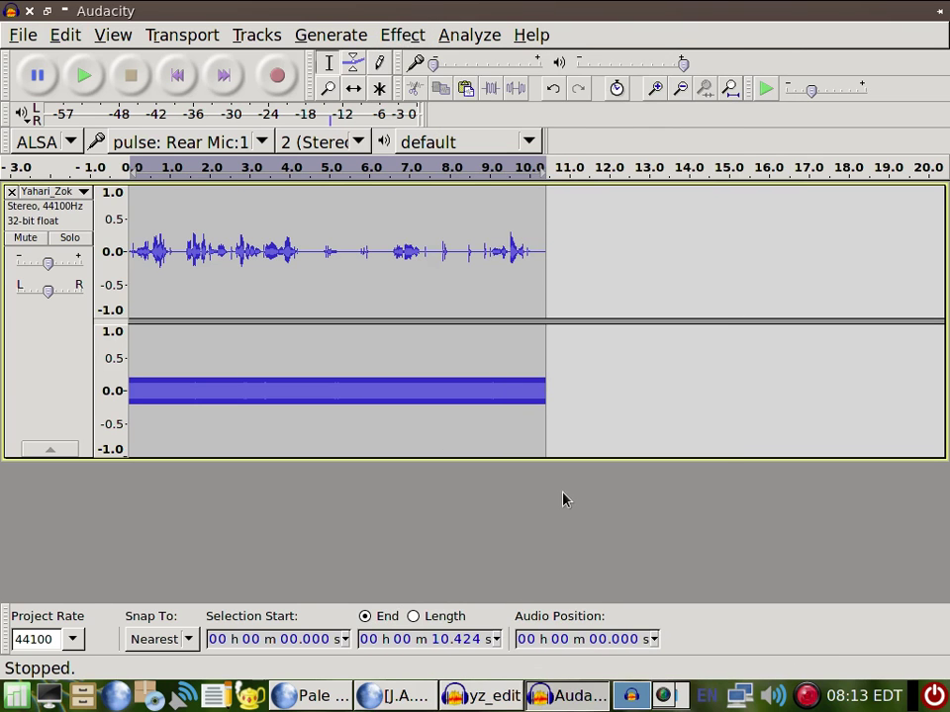
- Open the Vocoder effect for the whole stereo track, enlarge its dialog to show all settings and preview it with 15 bands
key(alt+c)
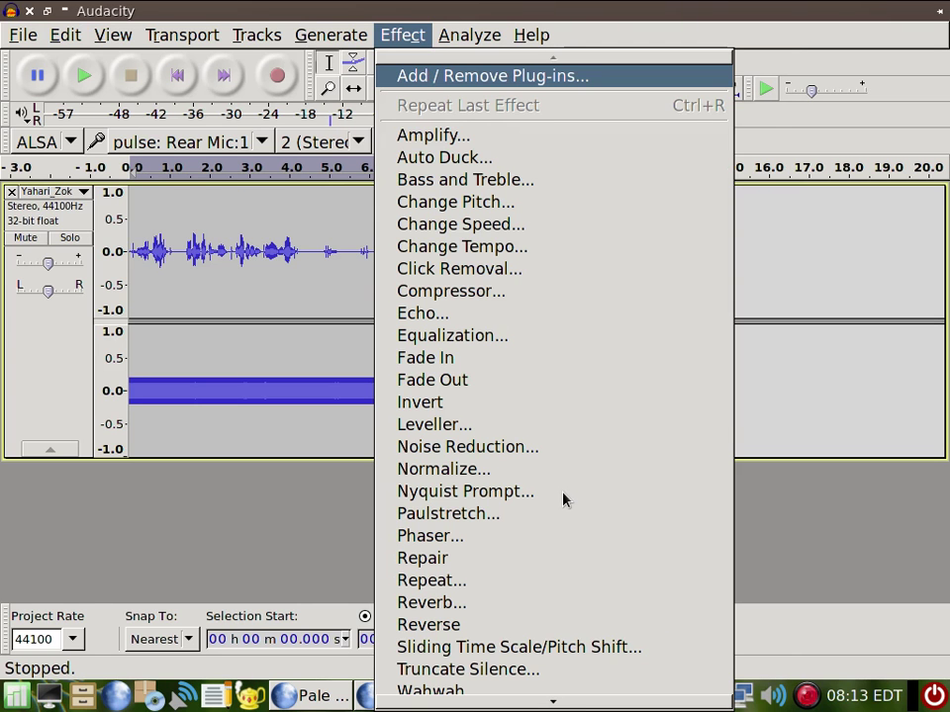
key(Up)
key(Right)
key(Down)
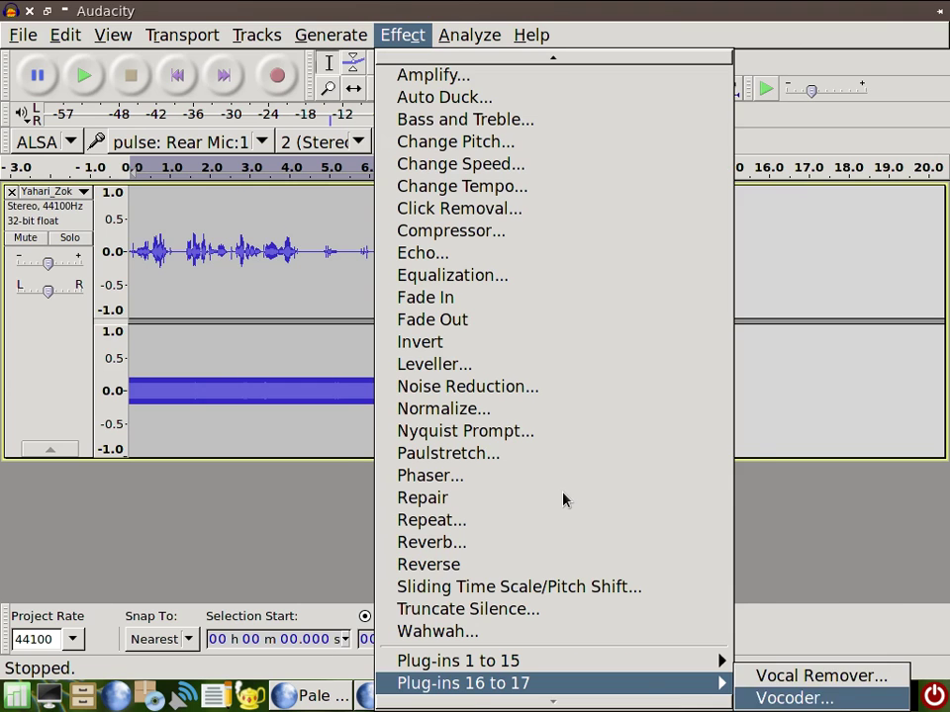
key(Return)
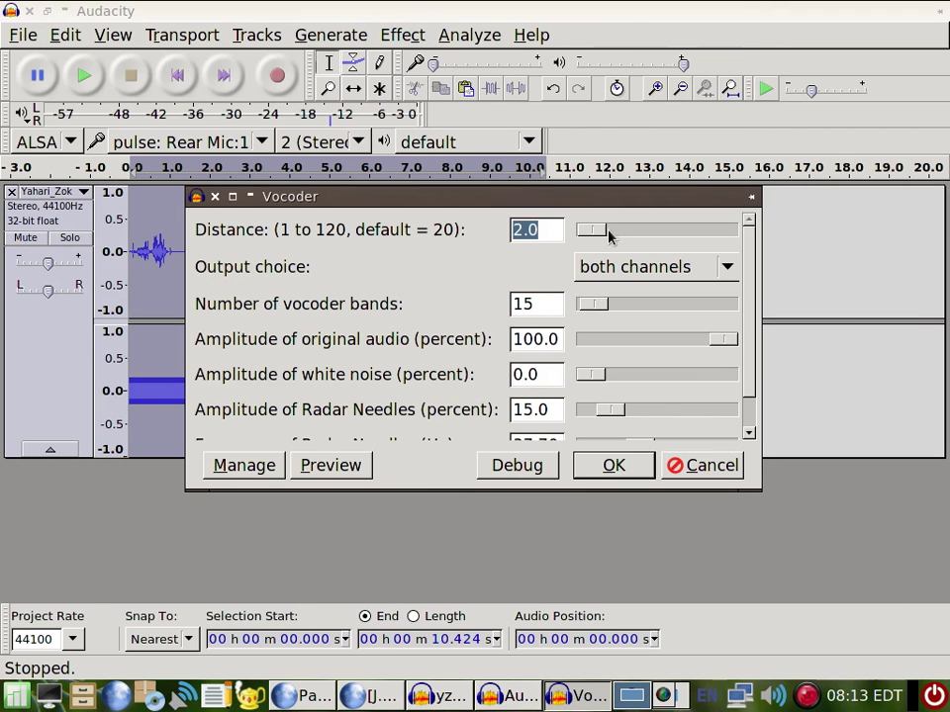
click(545, 303)
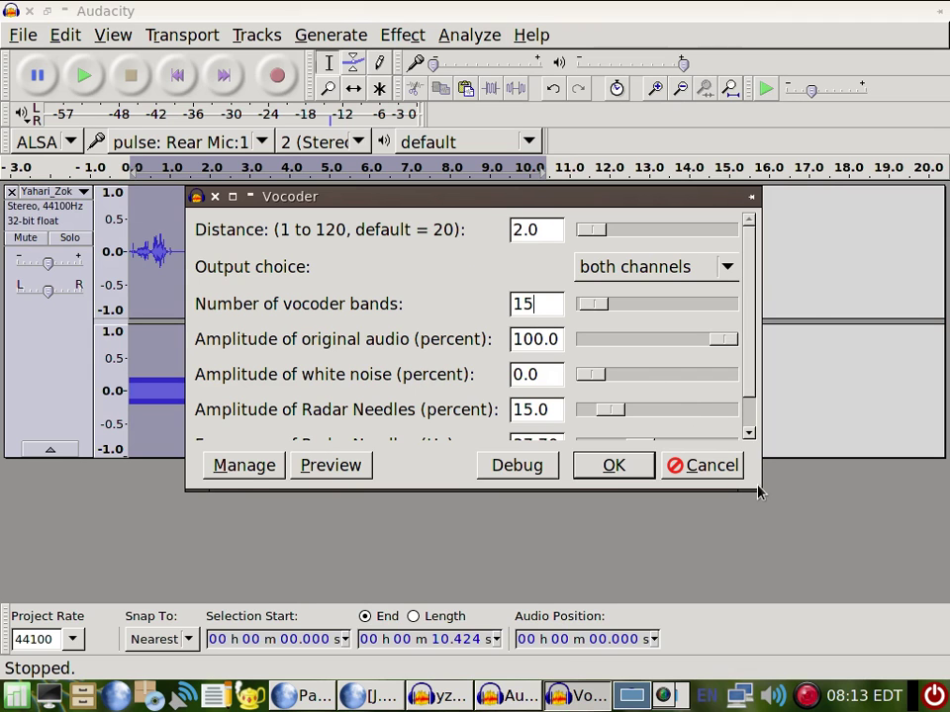
drag(757, 492, 807, 545)
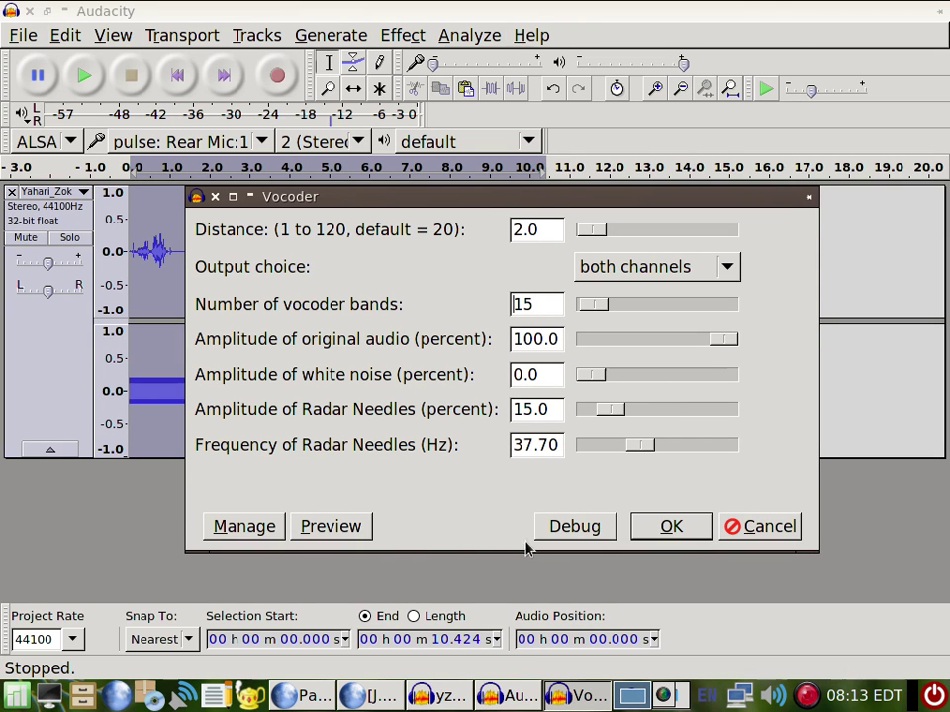
click(332, 527)
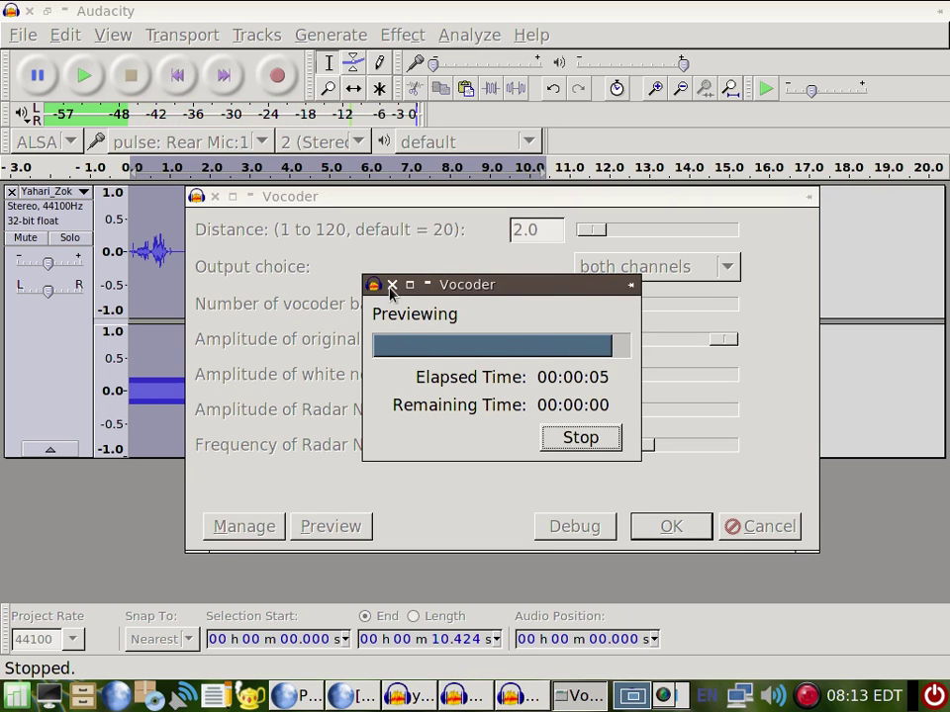
- Preview the Vocoder with a higher number of bands, and apply it with 15 bands and output to both channels
drag(605, 303, 625, 313)
click(337, 526)
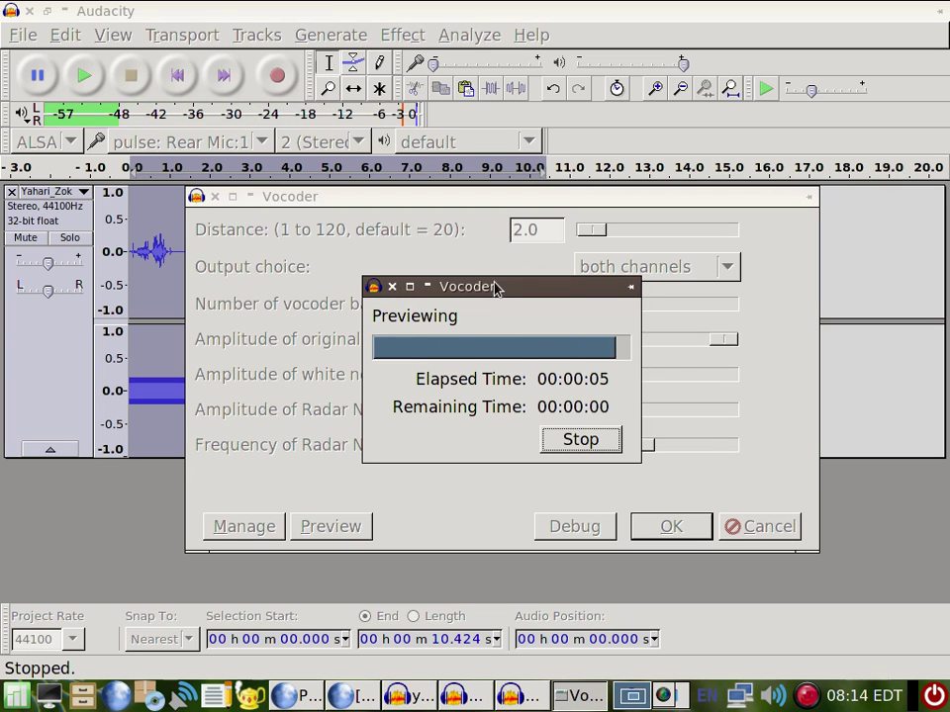
drag(614, 304, 585, 307)
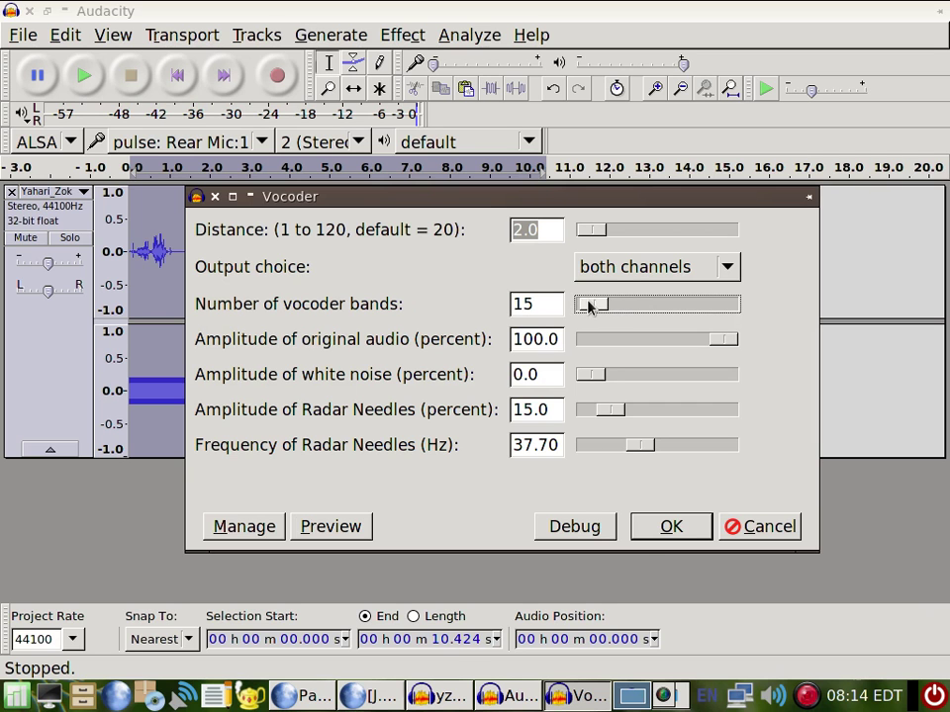
click(655, 535)
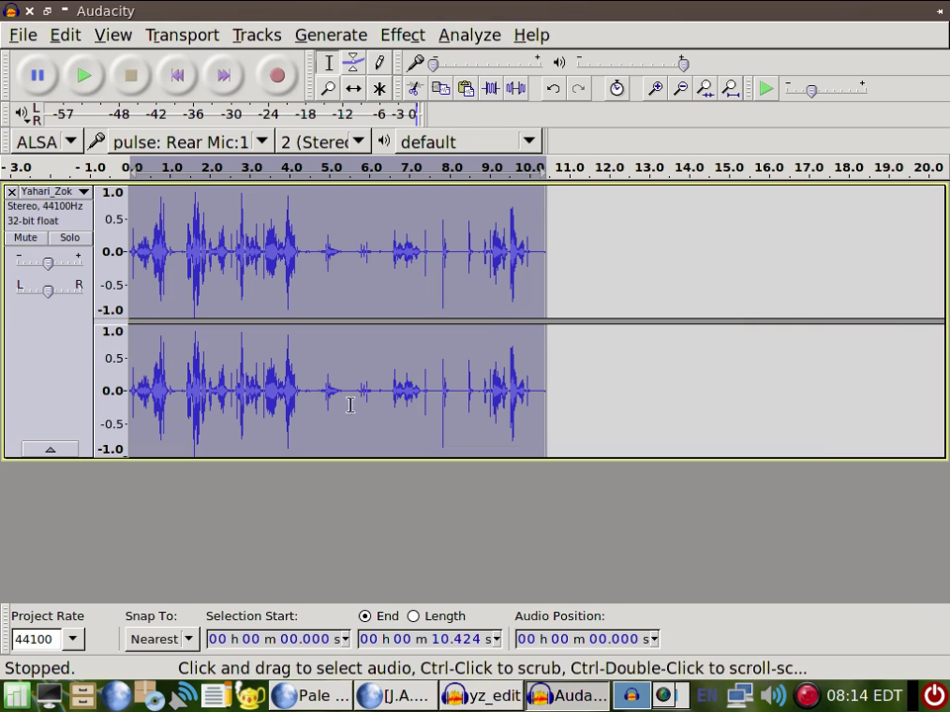
- Apply Equalization with the Bass Boost curve to the whole track and listen to the first seconds of the result
click(402, 36)
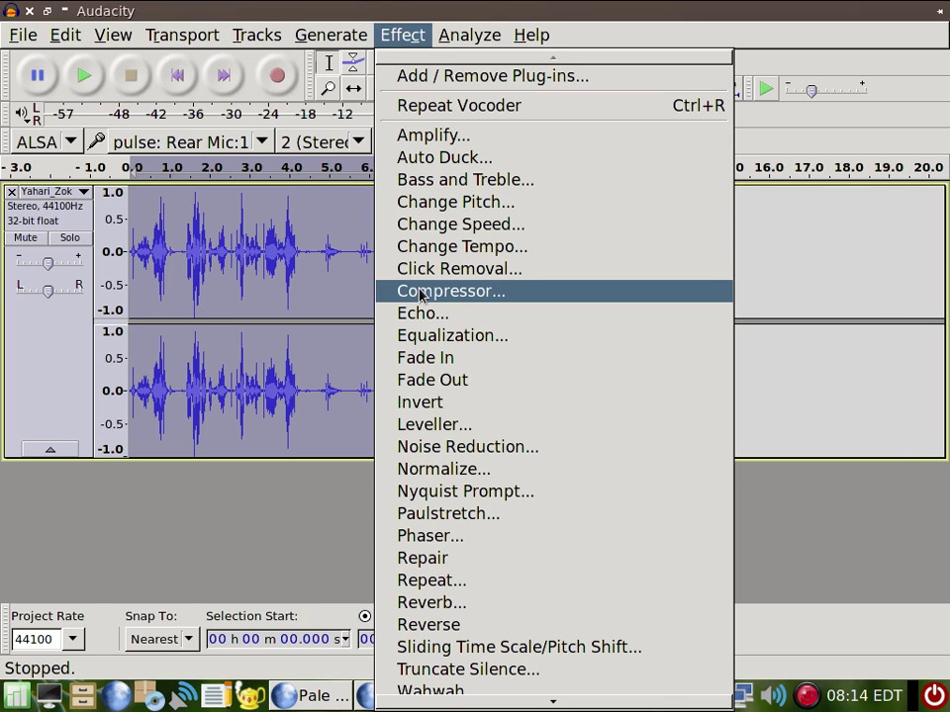
click(448, 337)
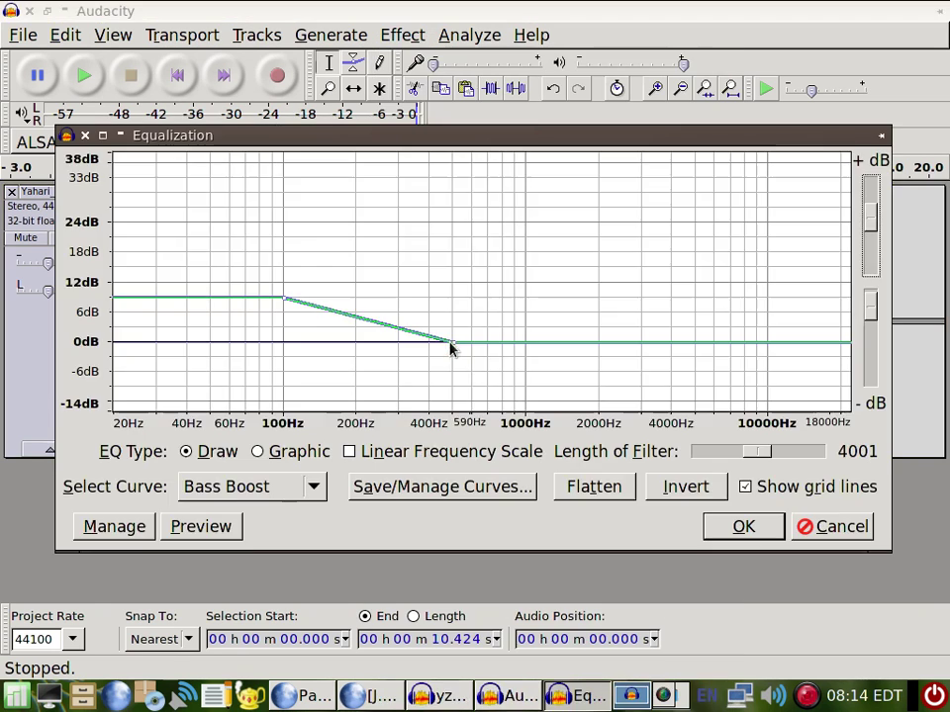
click(292, 500)
click(292, 501)
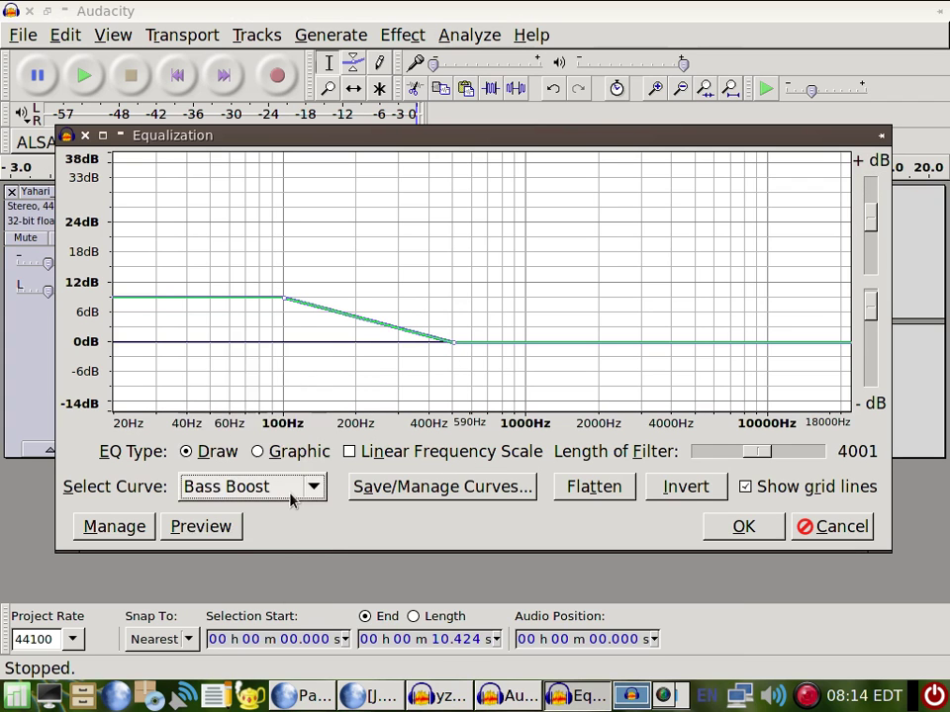
click(292, 501)
click(292, 501)
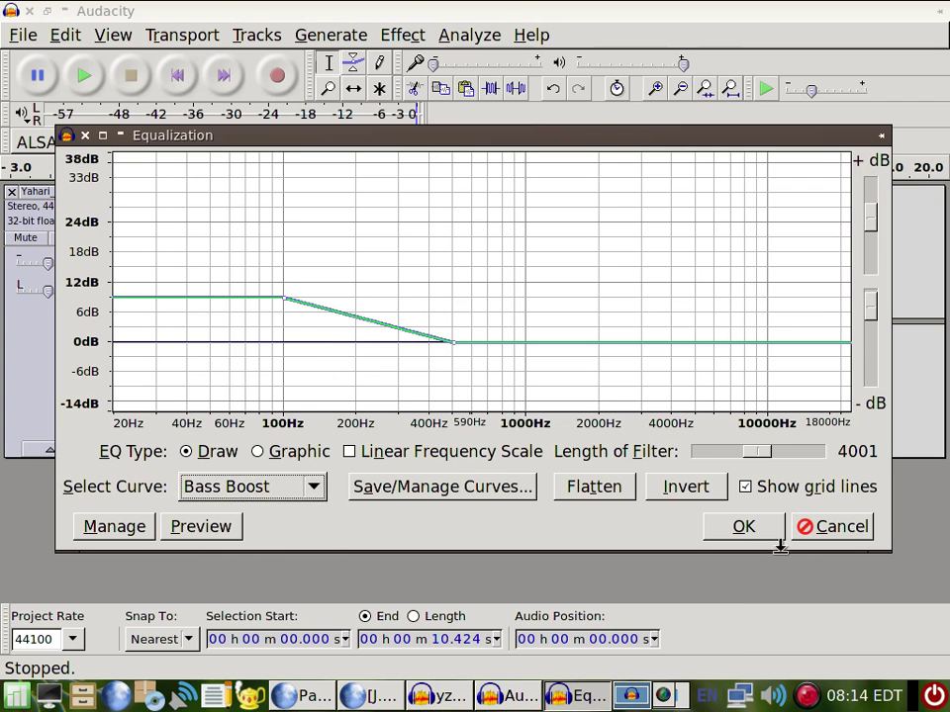
click(747, 535)
key(space)
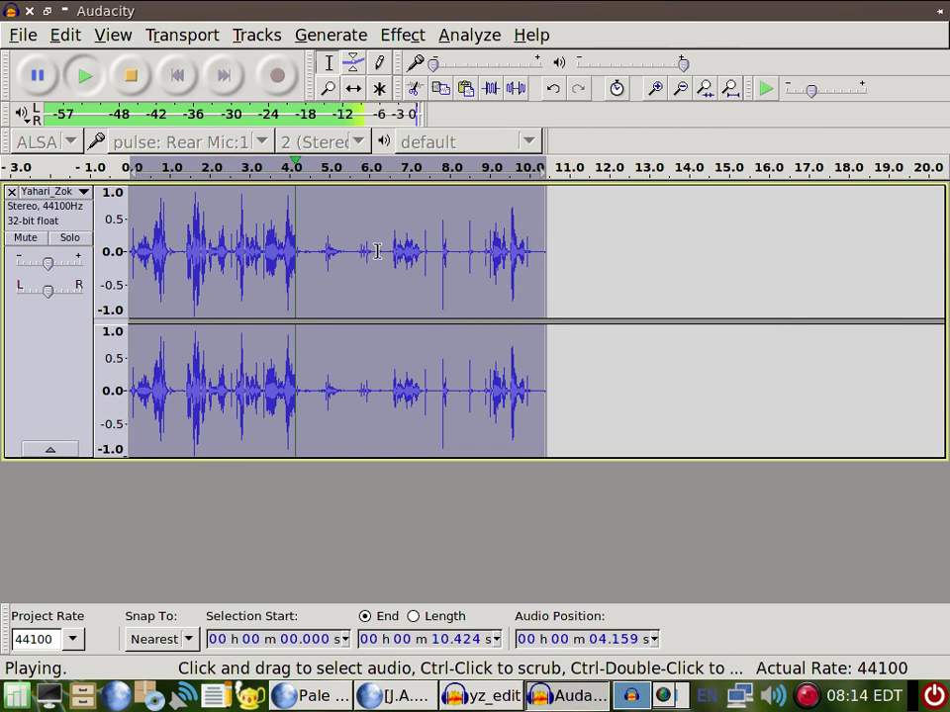
key(space)
- Apply Equalization with the Treble Cut curve to the whole track and play it back
click(401, 35)
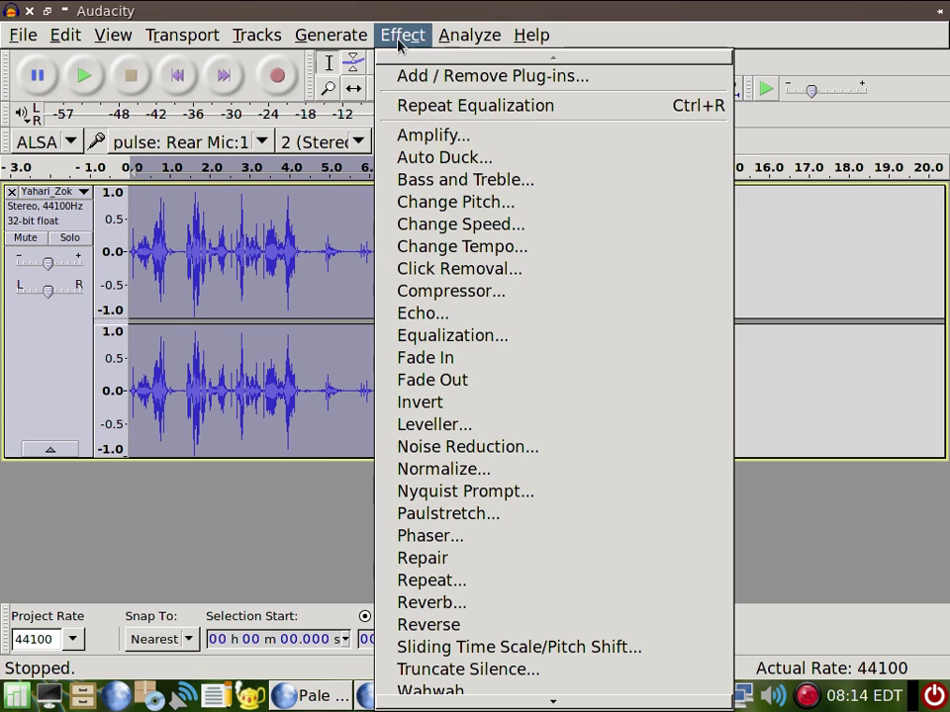
click(429, 337)
click(265, 489)
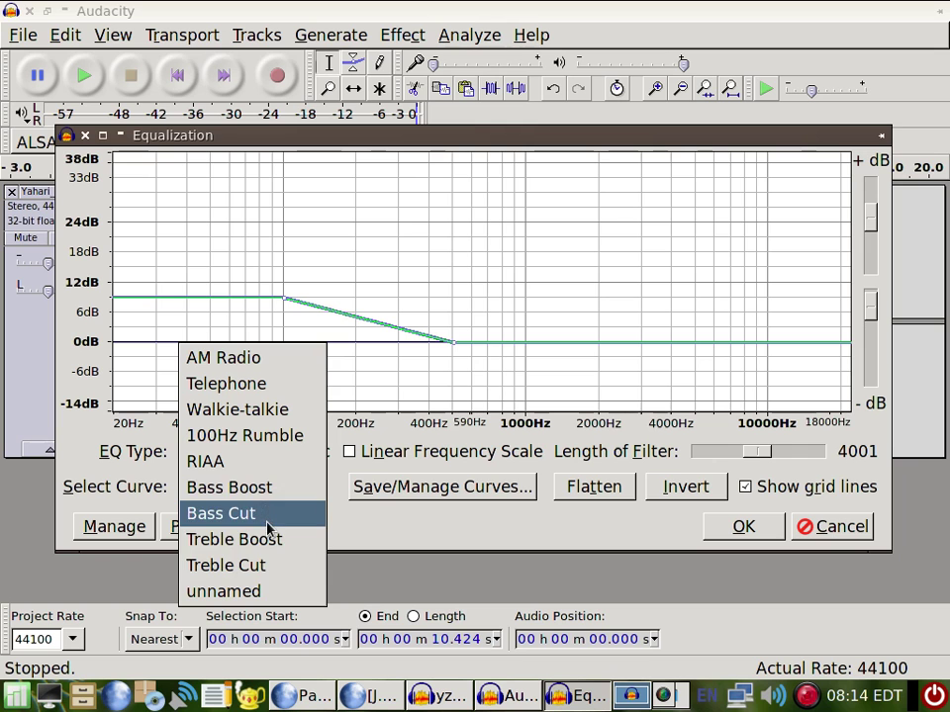
click(269, 572)
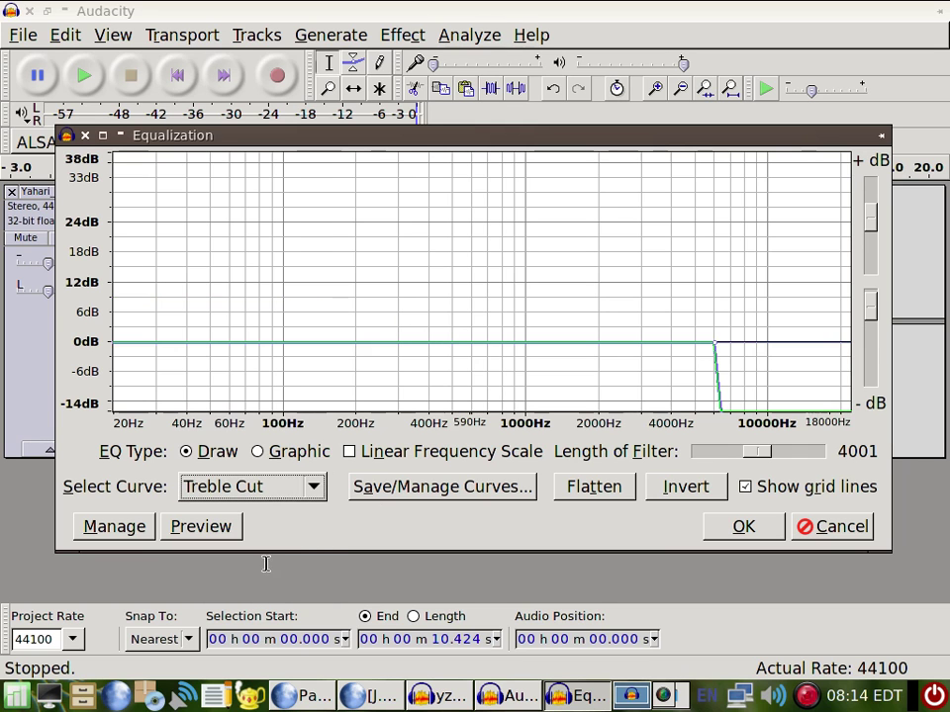
click(737, 529)
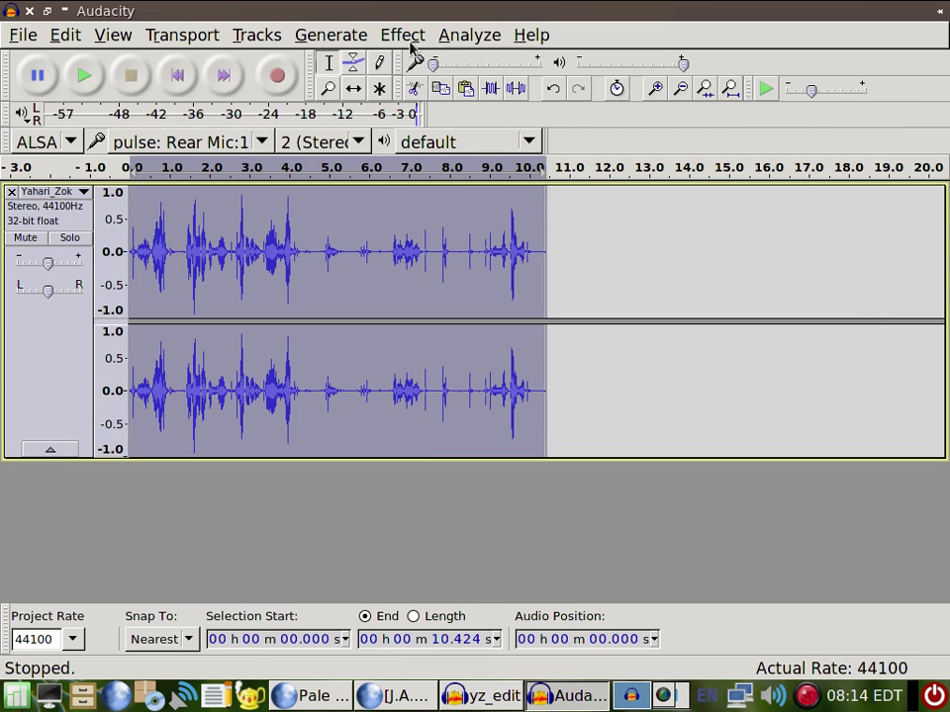
key(space)
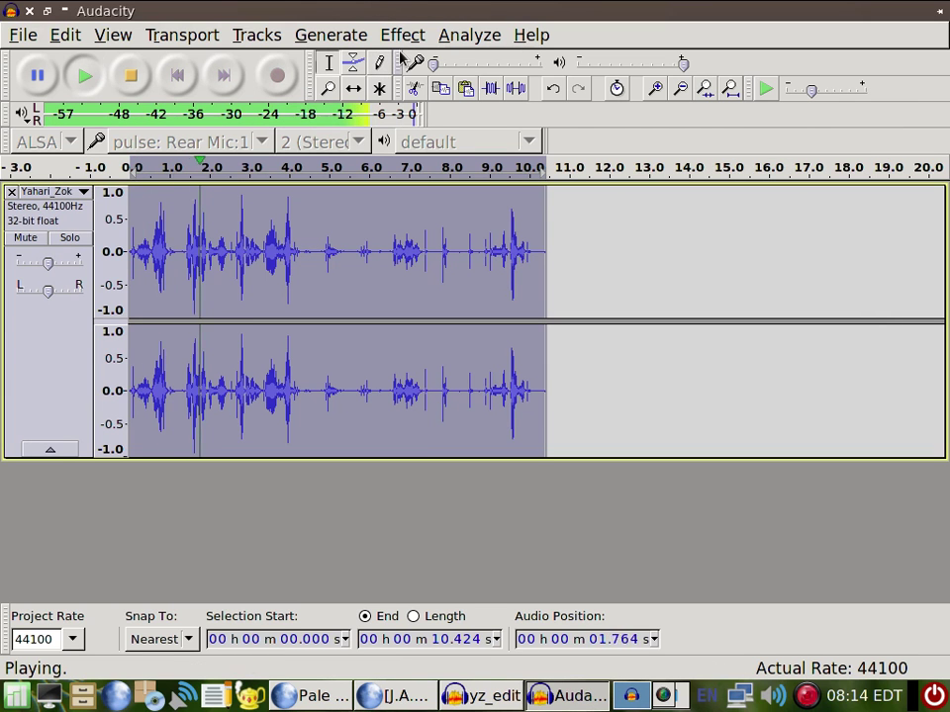
- Stop playback, preview Change Pitch at -32.98 percent on the whole track and apply the pitch change
key(space)
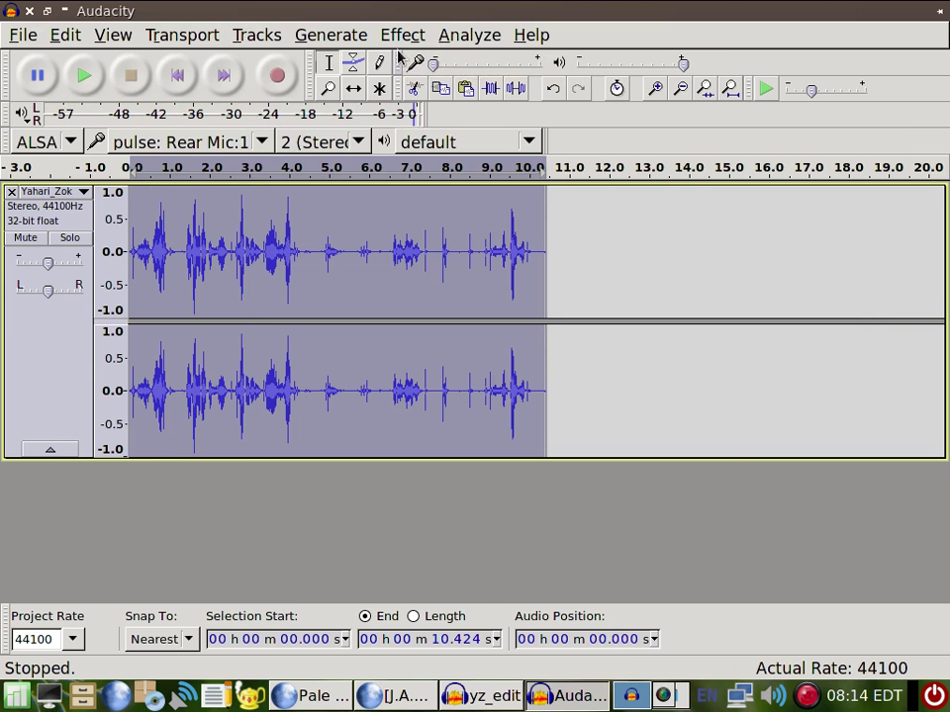
click(393, 38)
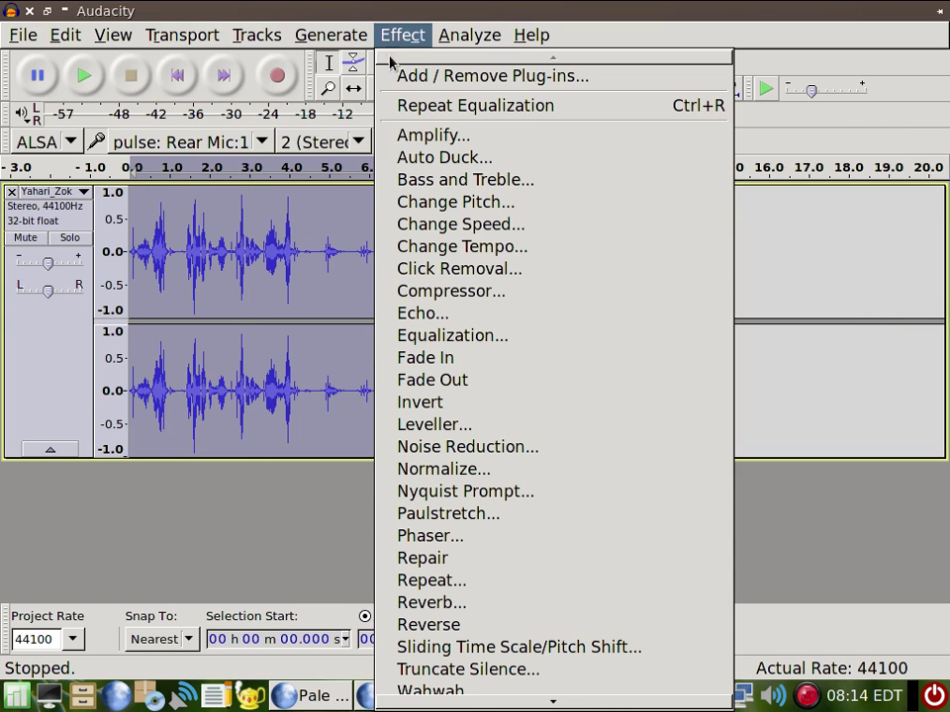
click(415, 202)
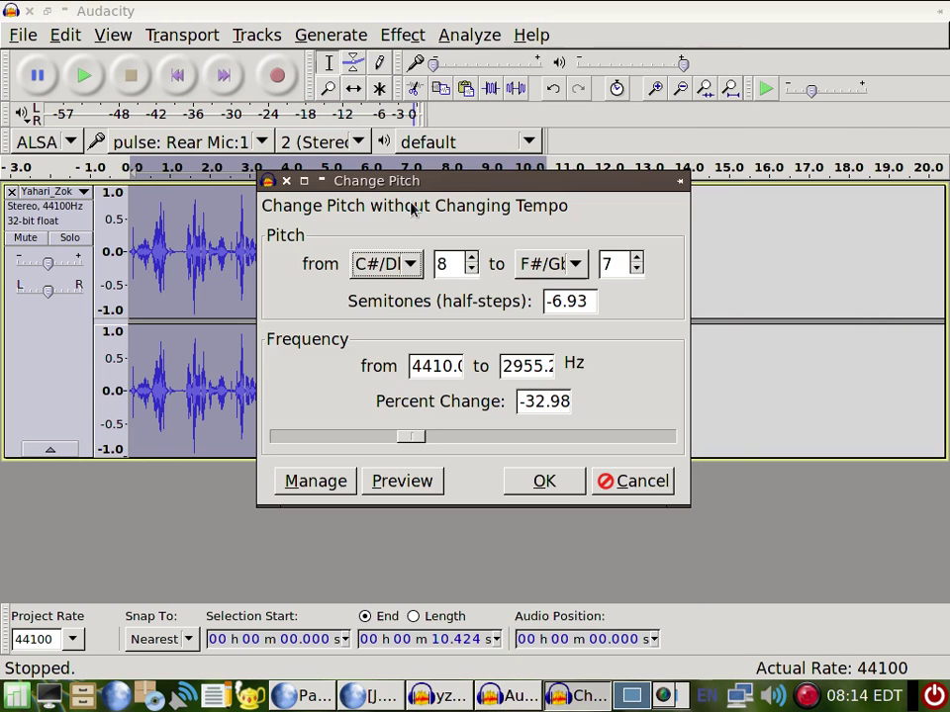
click(423, 480)
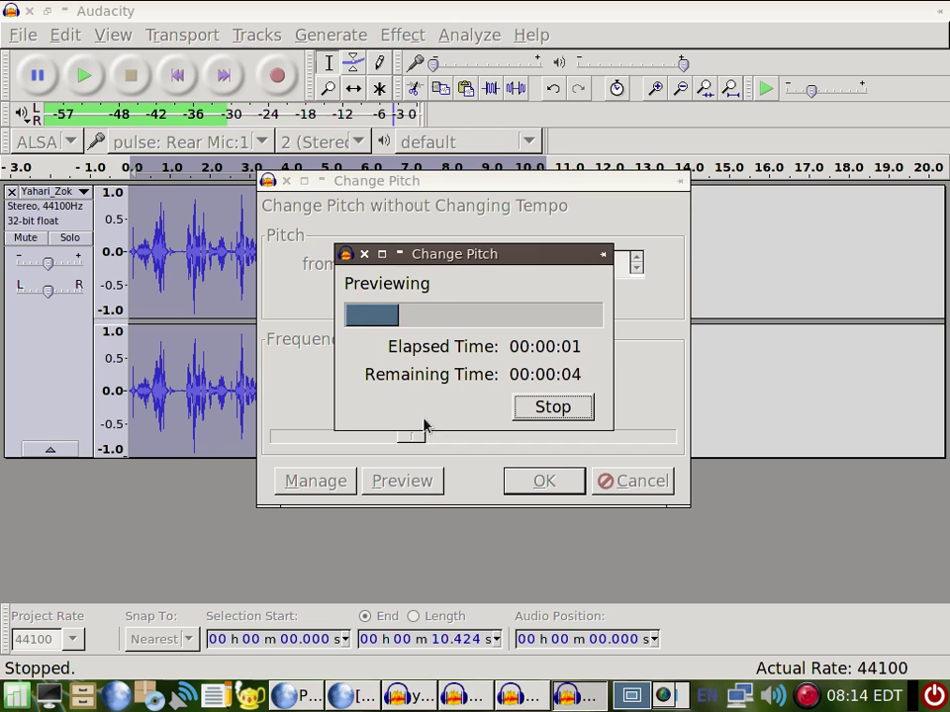
click(364, 255)
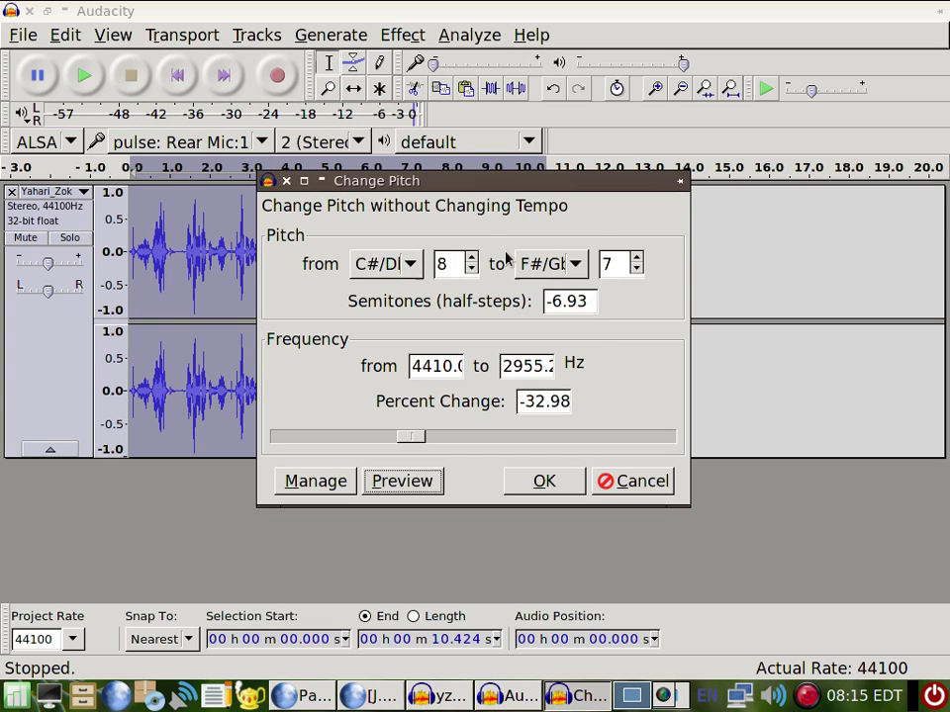
click(611, 265)
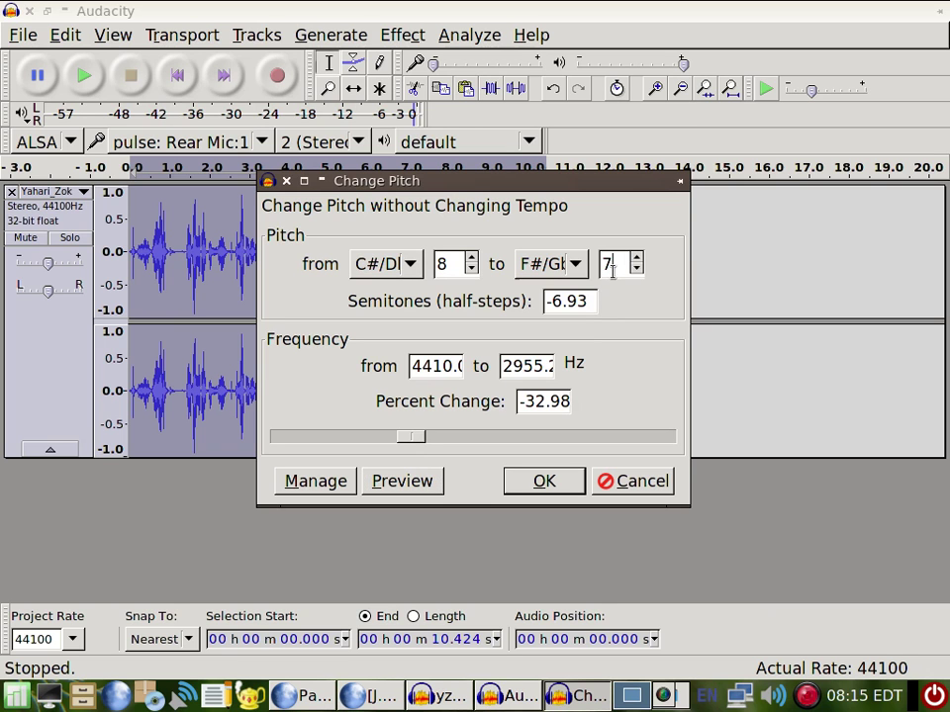
drag(420, 445, 413, 450)
click(544, 481)
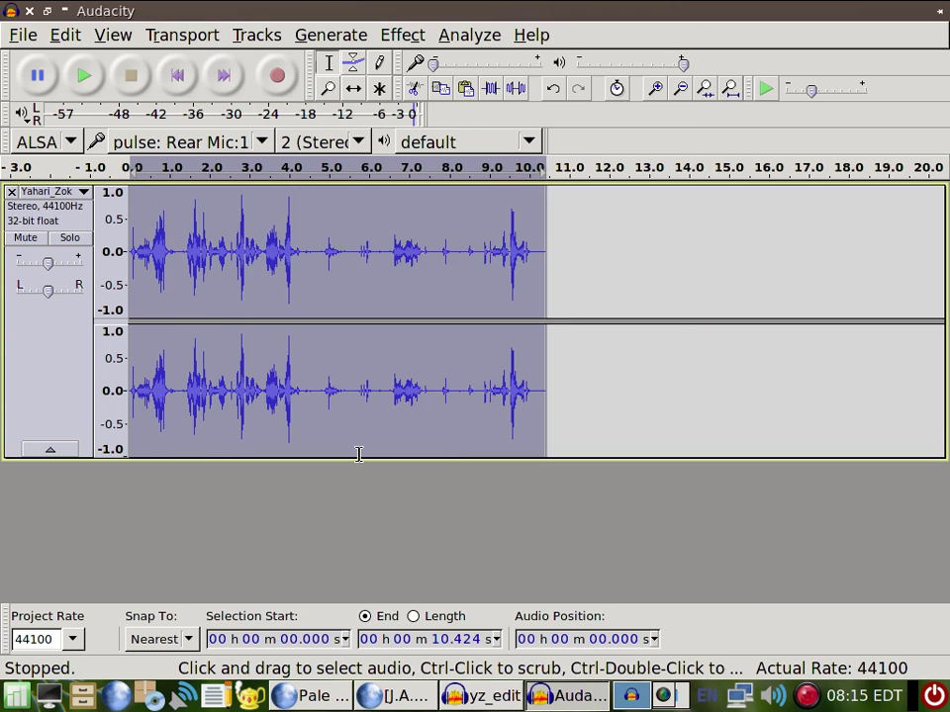
- Play the pitch-shifted track from the beginning to hear the first several seconds
key(Home)
key(space)
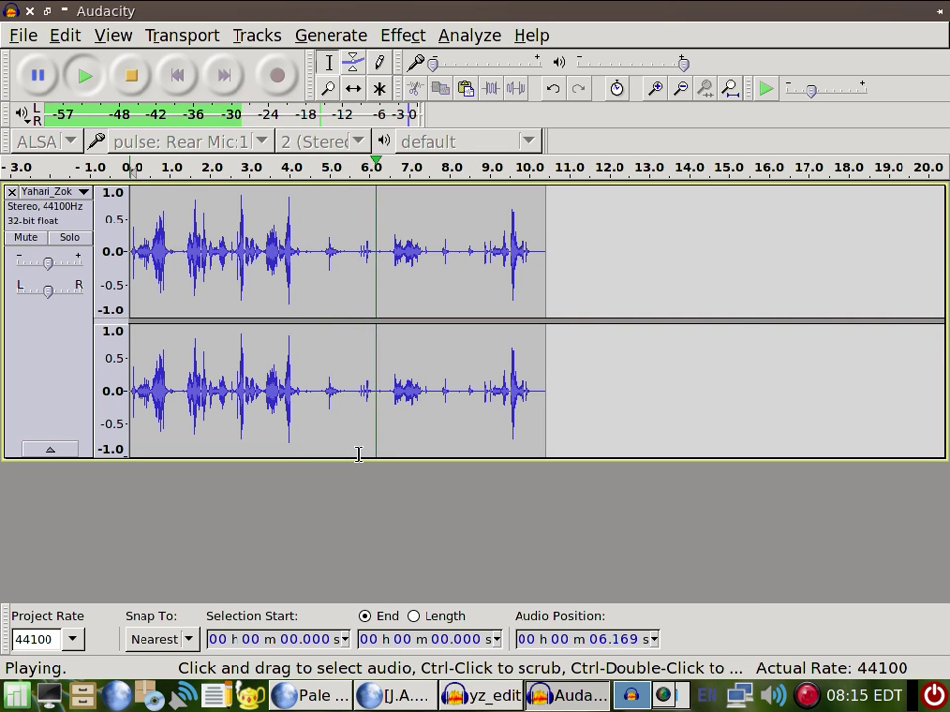
key(space)
- Select the whole track and preview Change Tempo at -1.500 percent
double_click(156, 192)
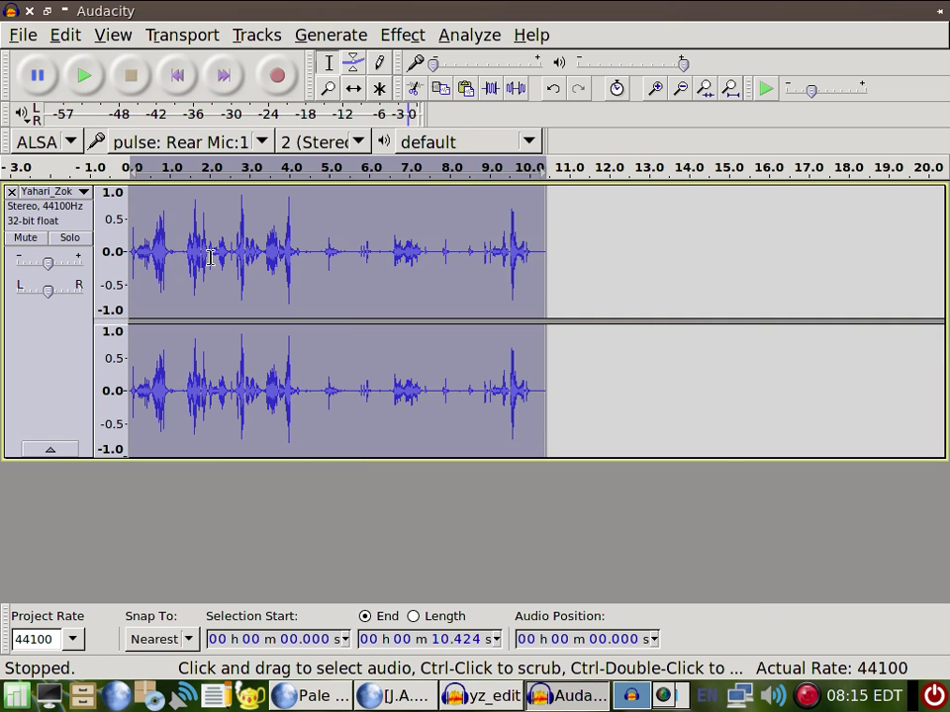
click(401, 35)
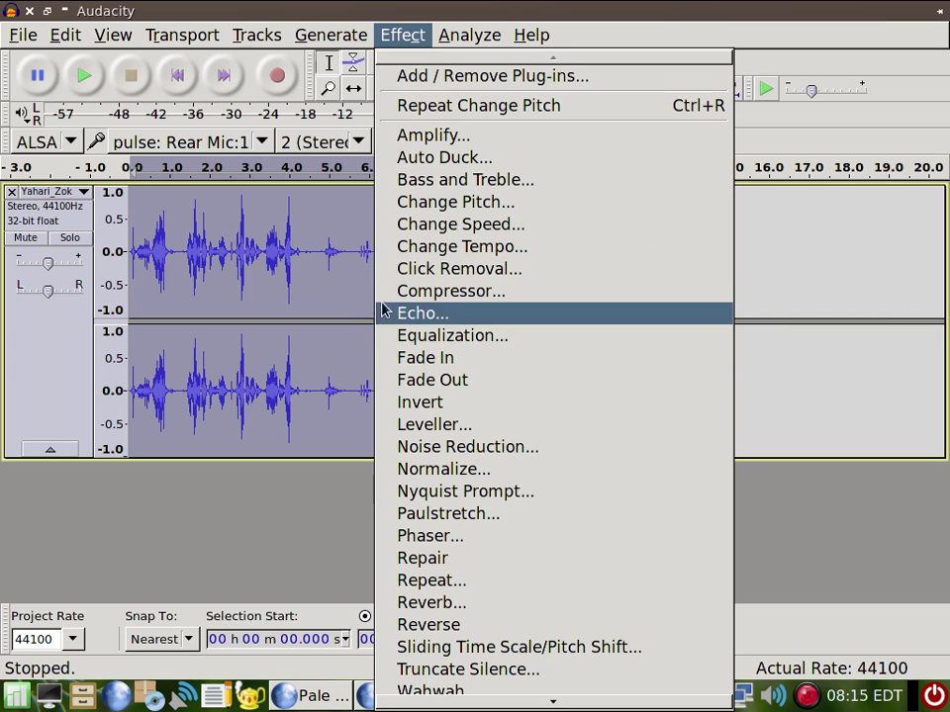
click(432, 254)
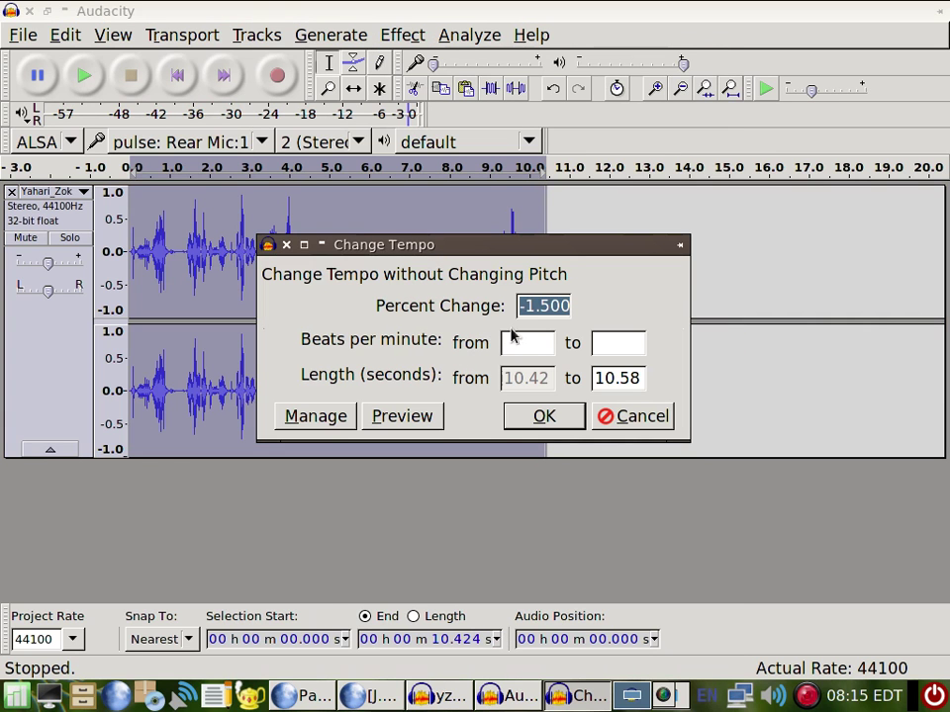
click(402, 415)
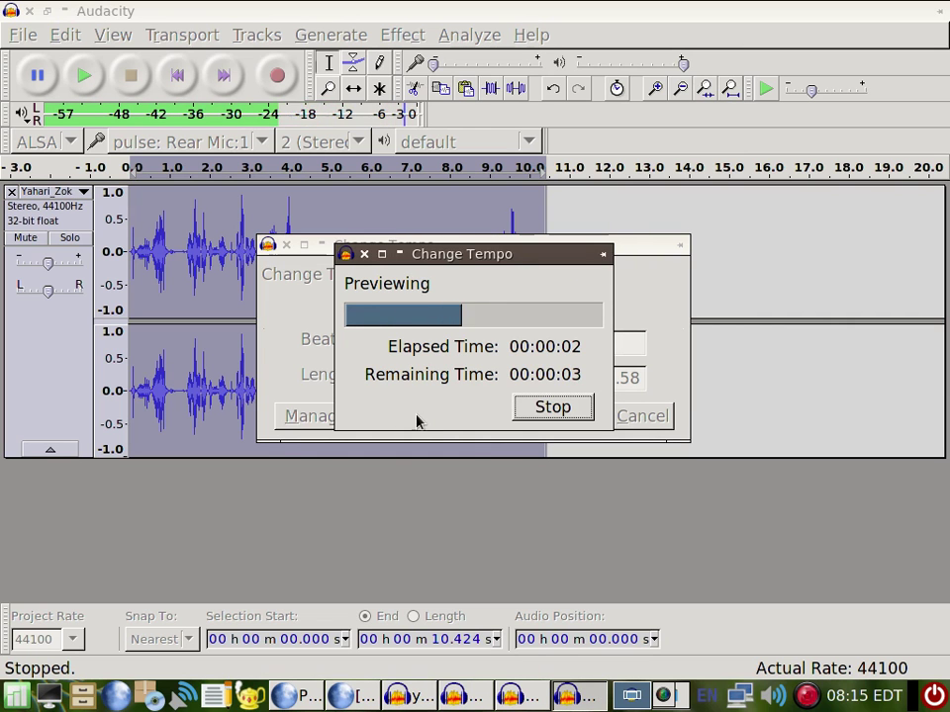
click(551, 408)
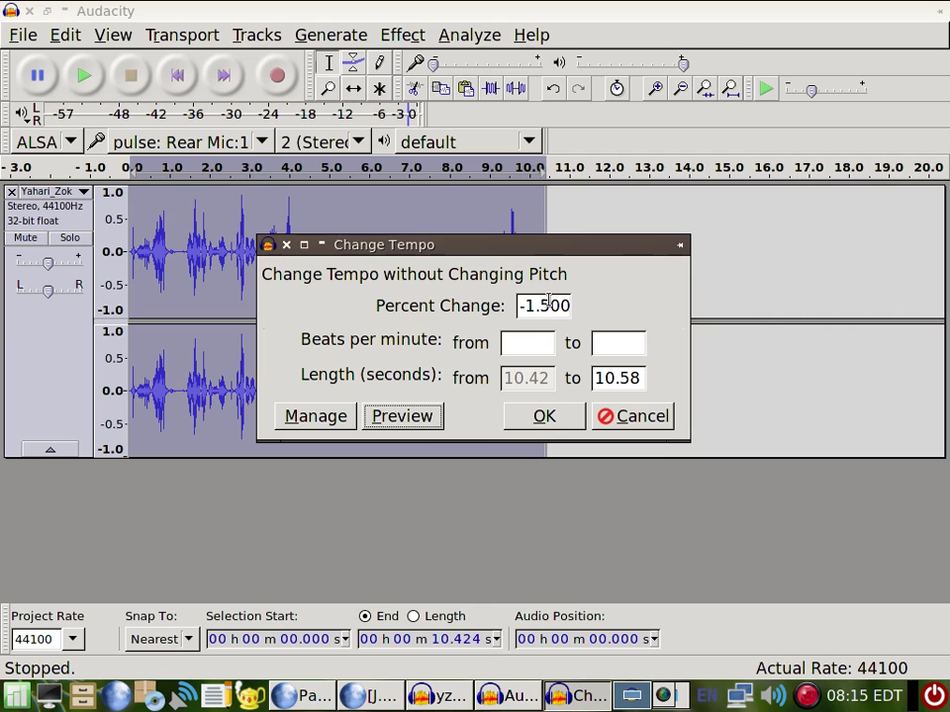
- Set the tempo change to -3.500 percent, preview it and apply it to the whole track
drag(548, 303, 541, 297)
click(539, 304)
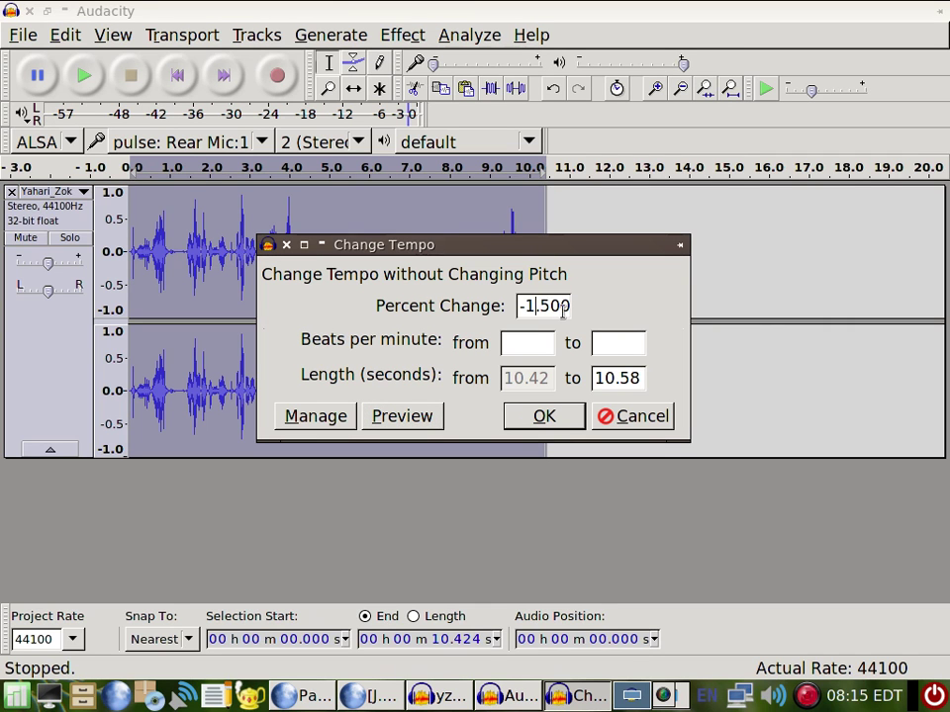
text(3)
click(424, 415)
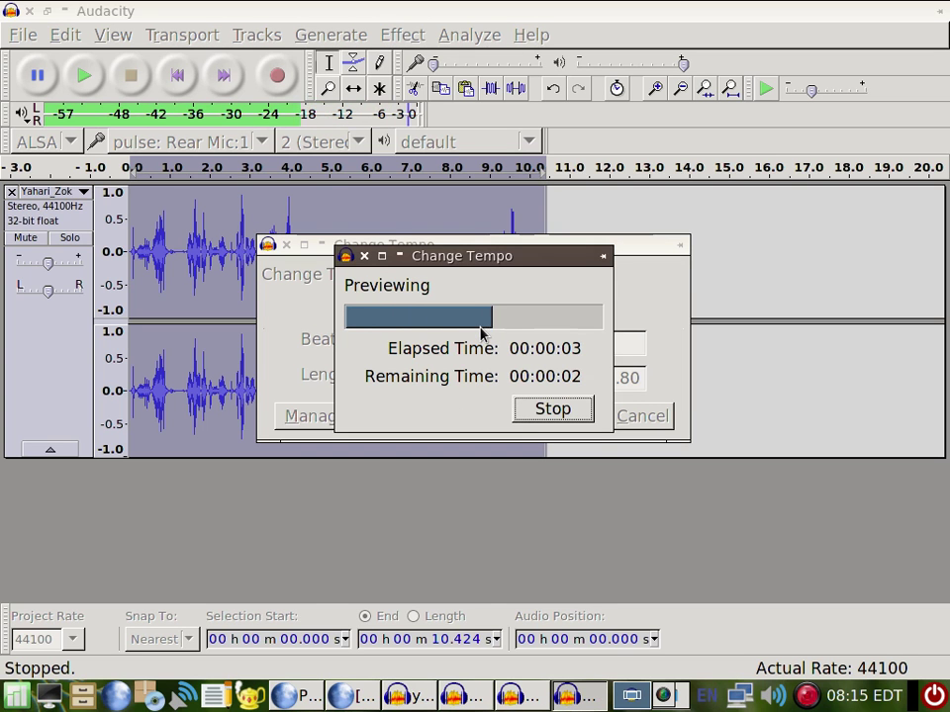
click(528, 416)
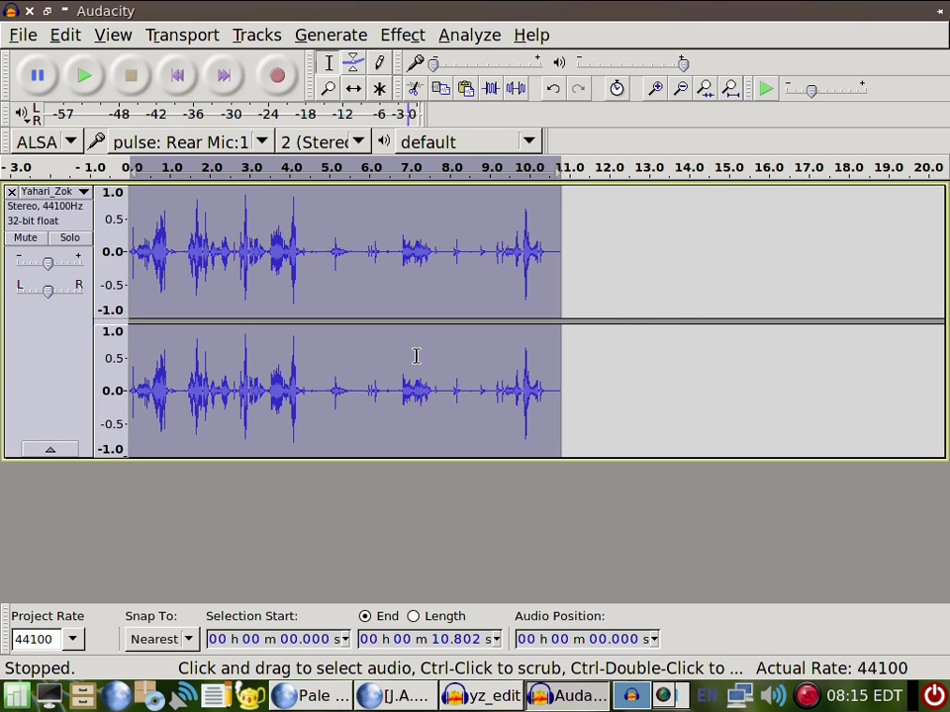
- Switch to the yz_edit project and play its unprocessed voice, then return to the vocoded project and play the edited track for comparison
key(alt+Tab)
key(alt+Tab)
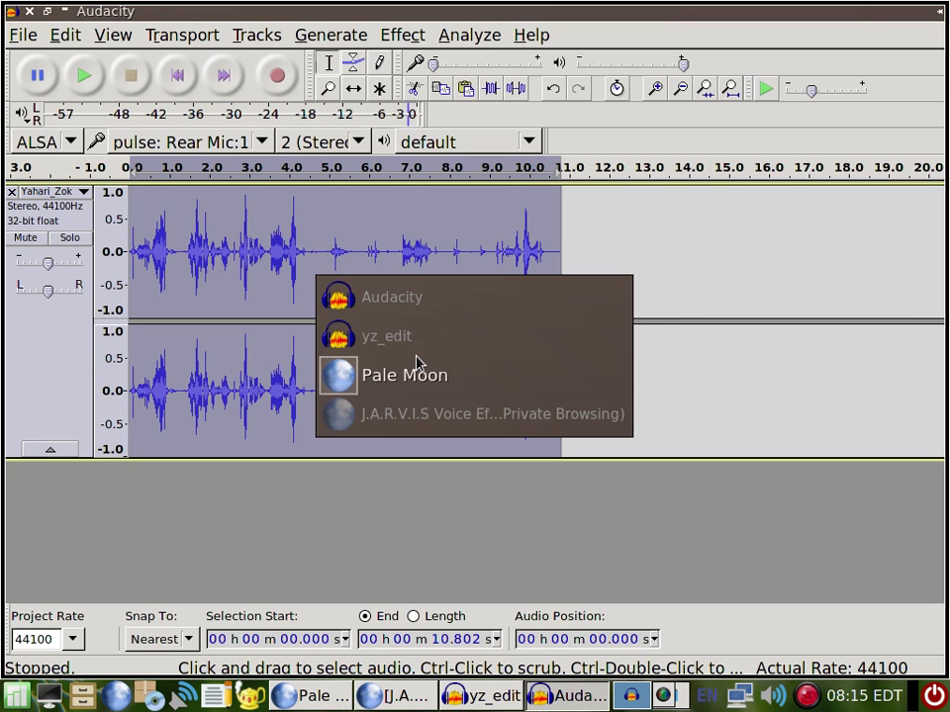
key(alt+Tab)
key(alt+Tab)
key(alt+Tab)
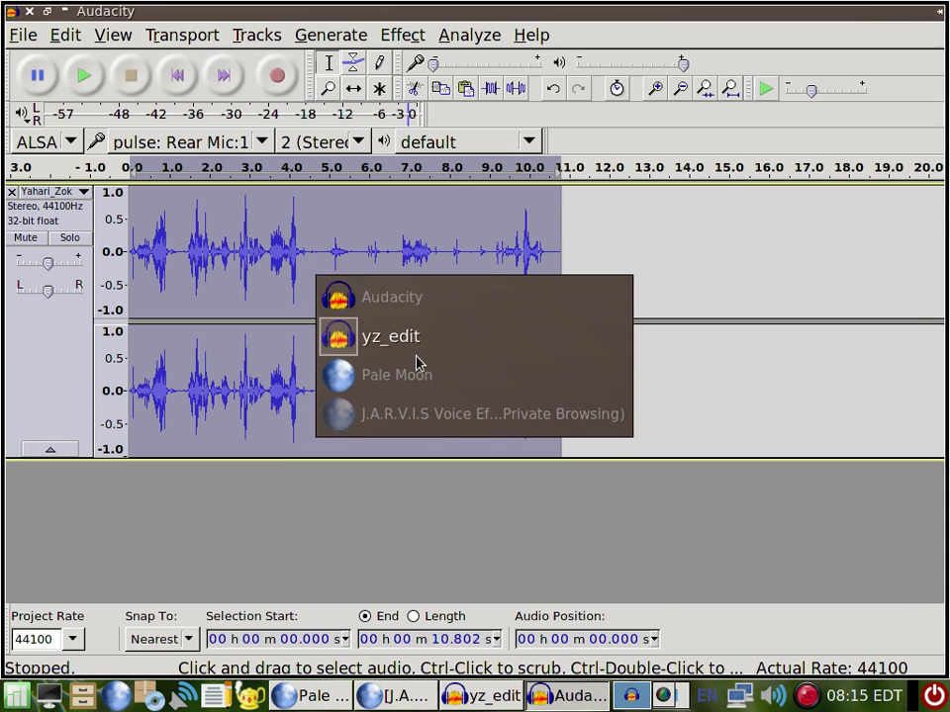
key(space)
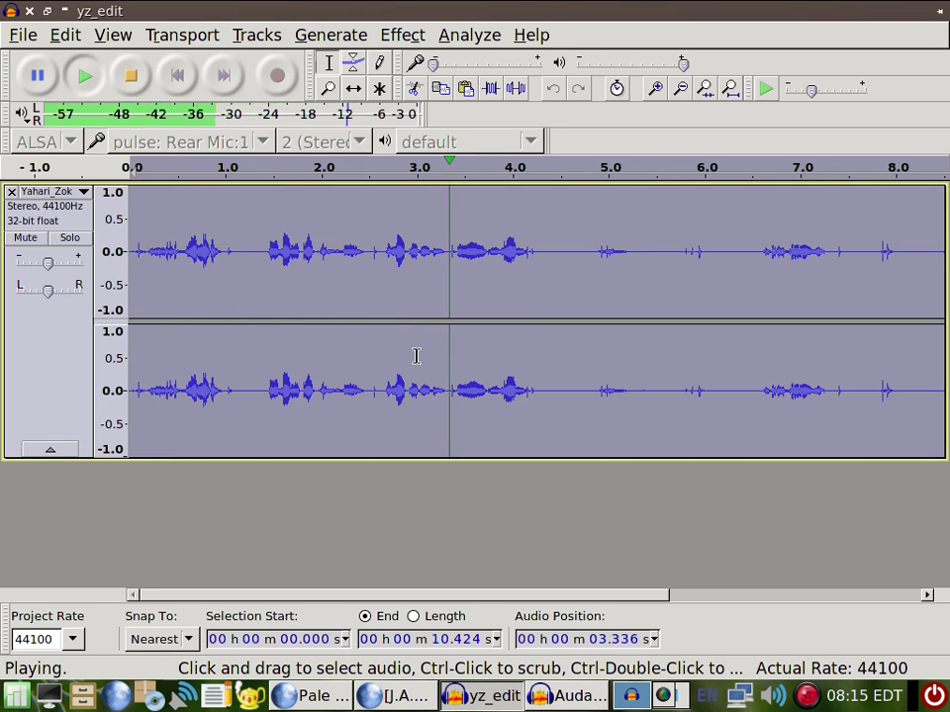
key(space)
key(alt+Tab)
key(space)
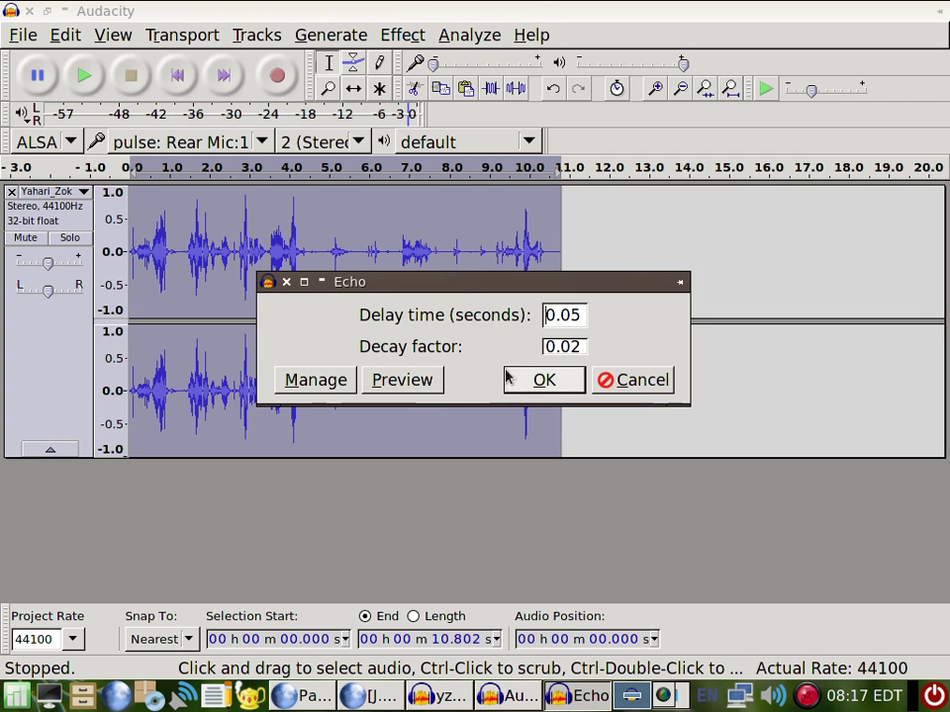
- Apply Echo to the whole track with a 0.05-second delay and a 0.02 decay factor, and play the result
click(527, 384)
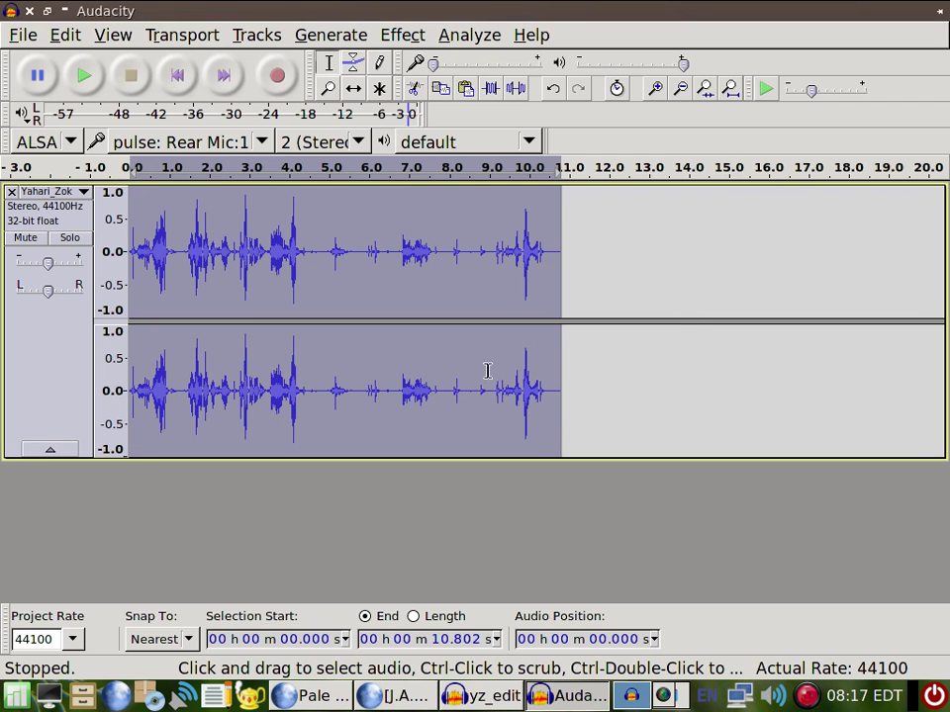
key(space)
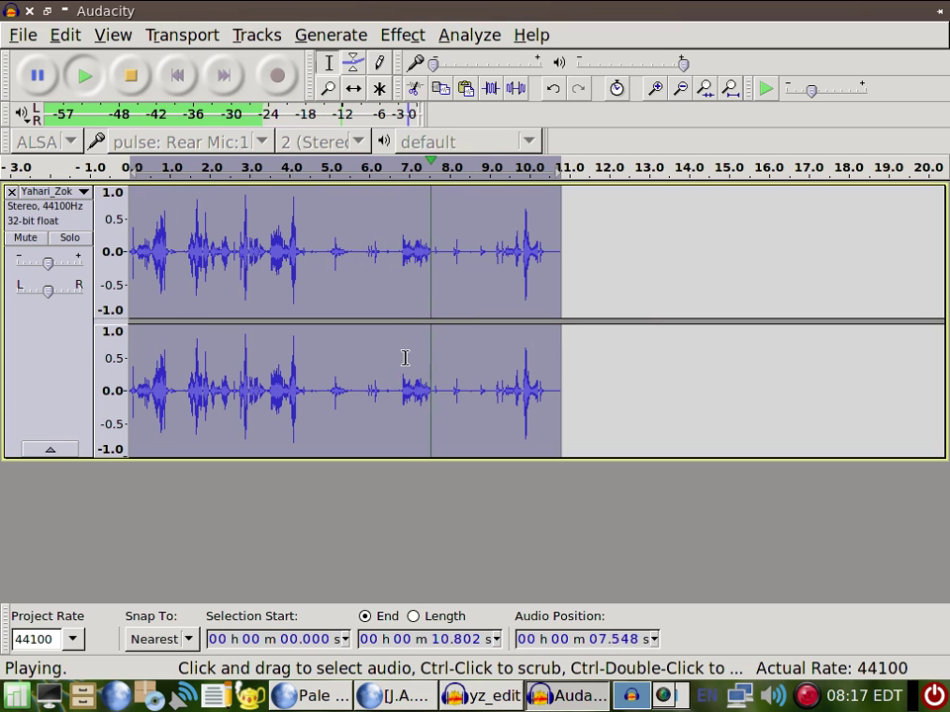
key(space)
- Lower the whole track's amplitude envelope to about three quarters of full level with the Envelope tool, and play the result
click(353, 62)
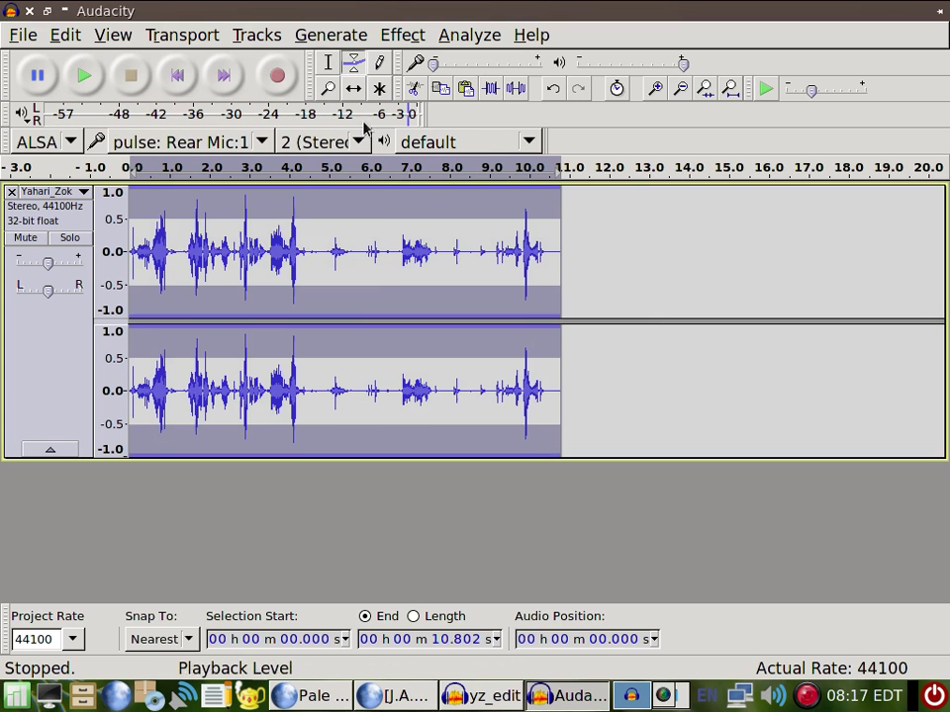
drag(374, 191, 370, 202)
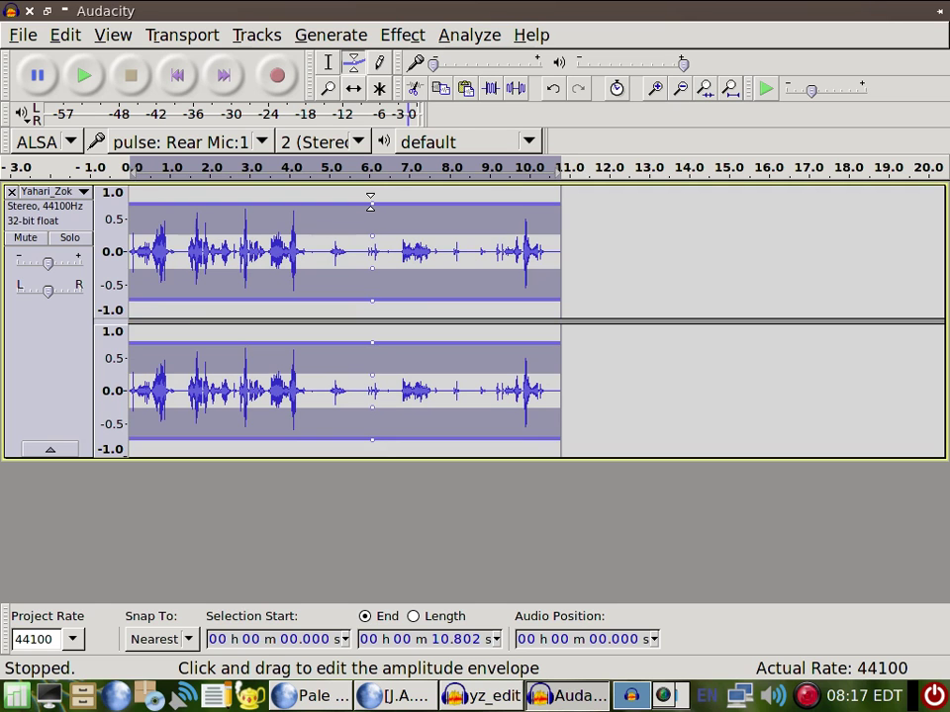
key(space)
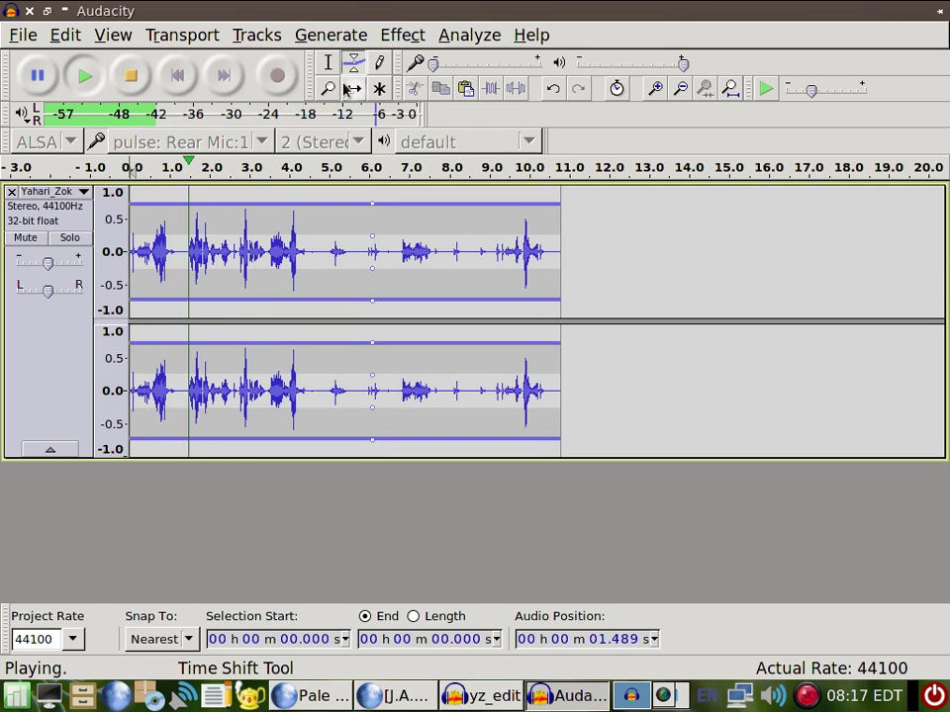